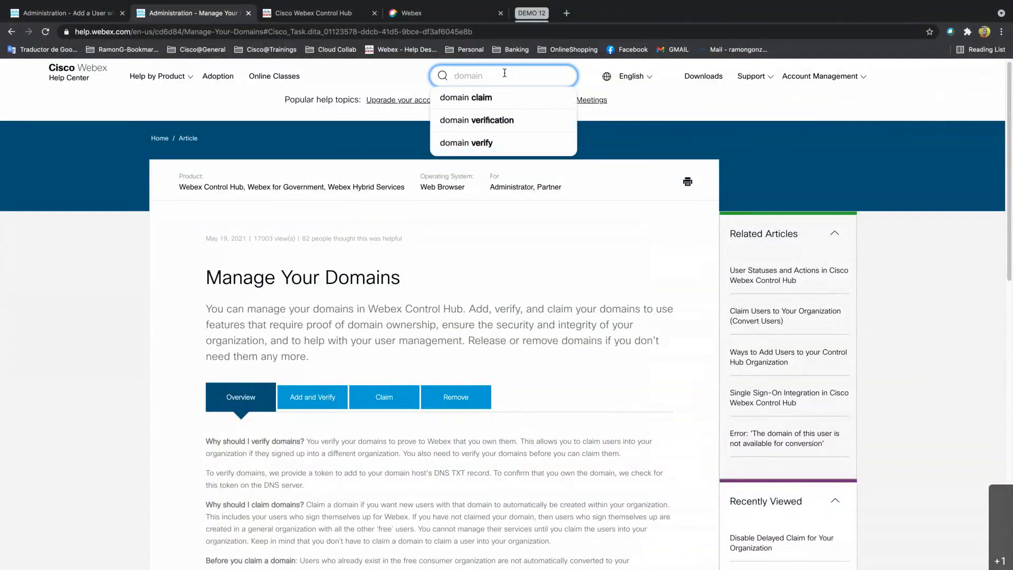
Scroll the Manage Your Domains article to its question about why to claim domains.
{"action": "left_click", "coordinate": [567, 243]}
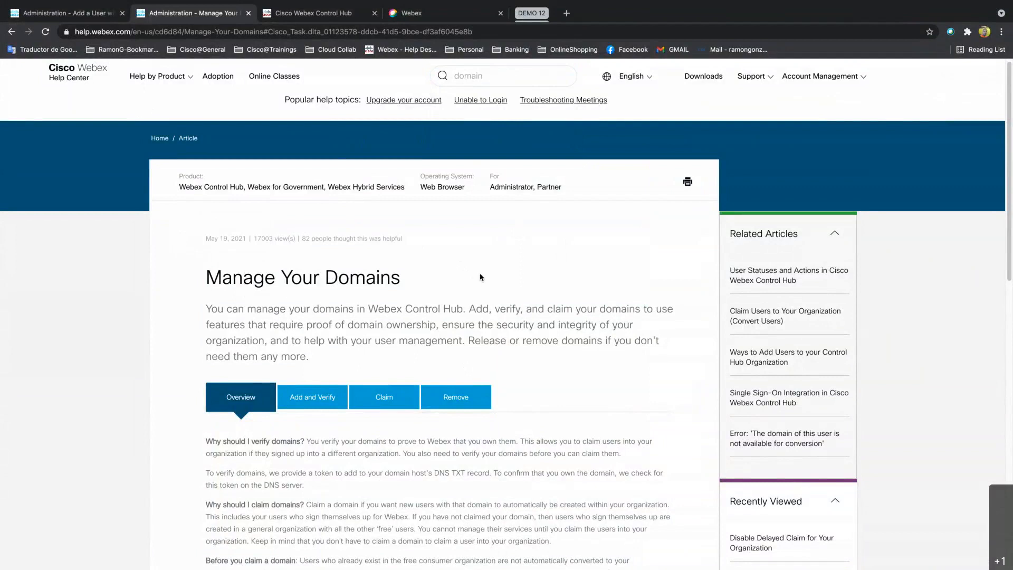
{"action": "scroll", "coordinate": [481, 277], "scroll_direction": "down", "scroll_amount": 3}
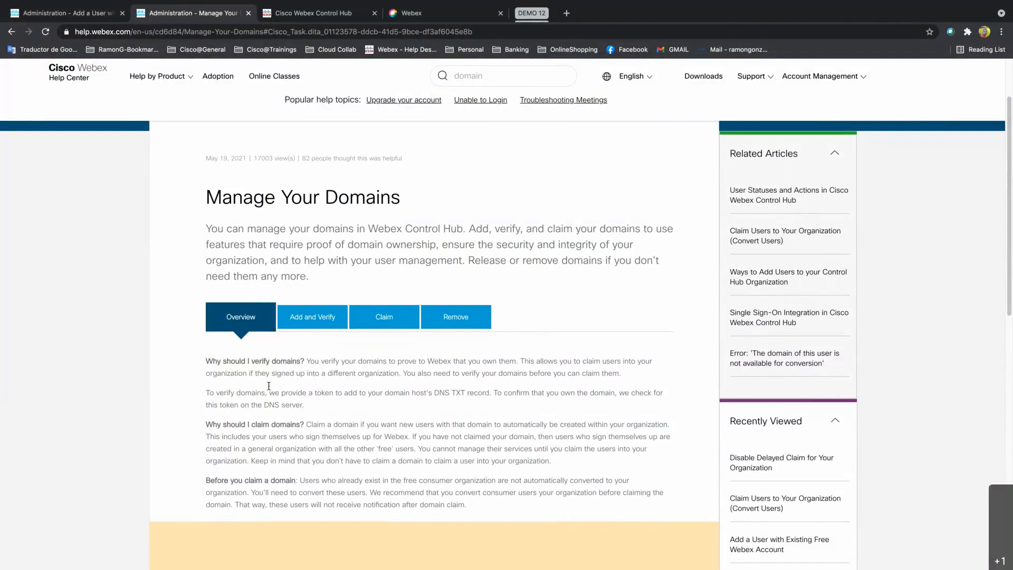
{"action": "left_click_drag", "start_coordinate": [252, 424], "coordinate": [288, 423]}
{"action": "left_click", "coordinate": [373, 405]}
Show the Add and Verify section and scroll through its domain-verification steps.
{"action": "left_click", "coordinate": [324, 323]}
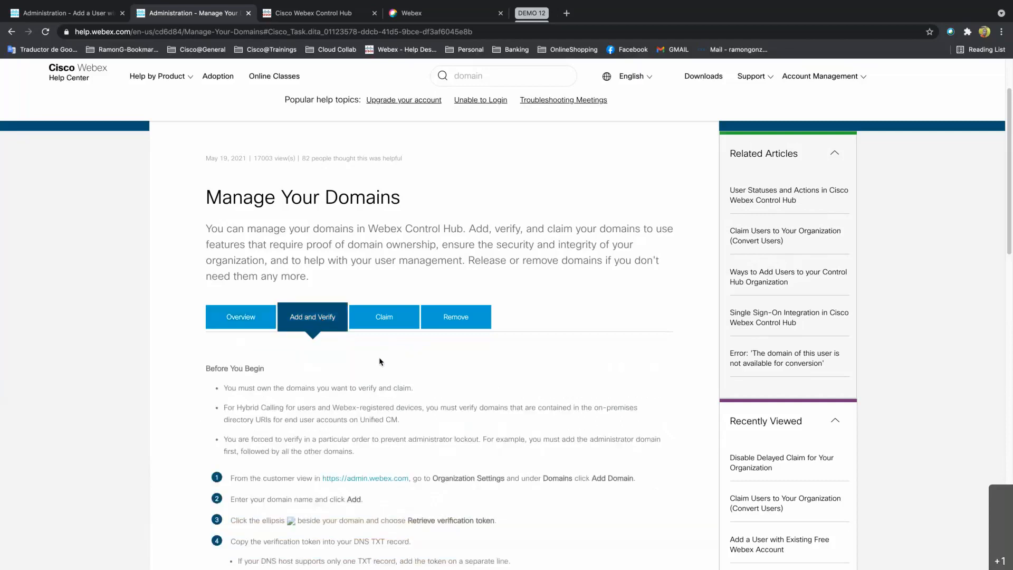
{"action": "scroll", "coordinate": [383, 363], "scroll_direction": "down", "scroll_amount": 2}
{"action": "scroll", "coordinate": [378, 365], "scroll_direction": "down", "scroll_amount": 1}
{"action": "scroll", "coordinate": [378, 365], "scroll_direction": "down", "scroll_amount": 1}
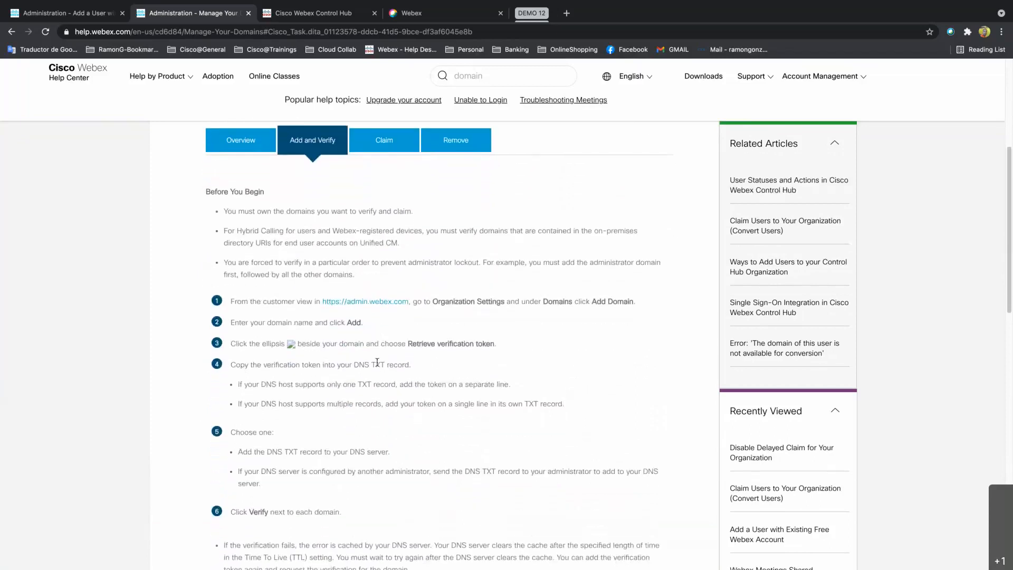
{"action": "scroll", "coordinate": [378, 364], "scroll_direction": "down", "scroll_amount": 1}
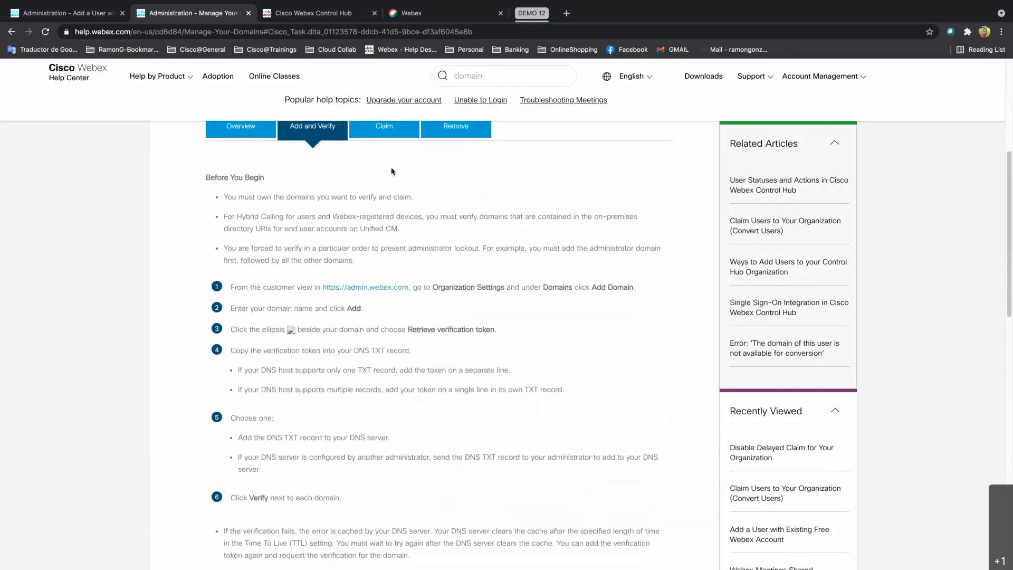
Glance at the Claim section, then return to Add and Verify and review its steps.
{"action": "left_click", "coordinate": [388, 145]}
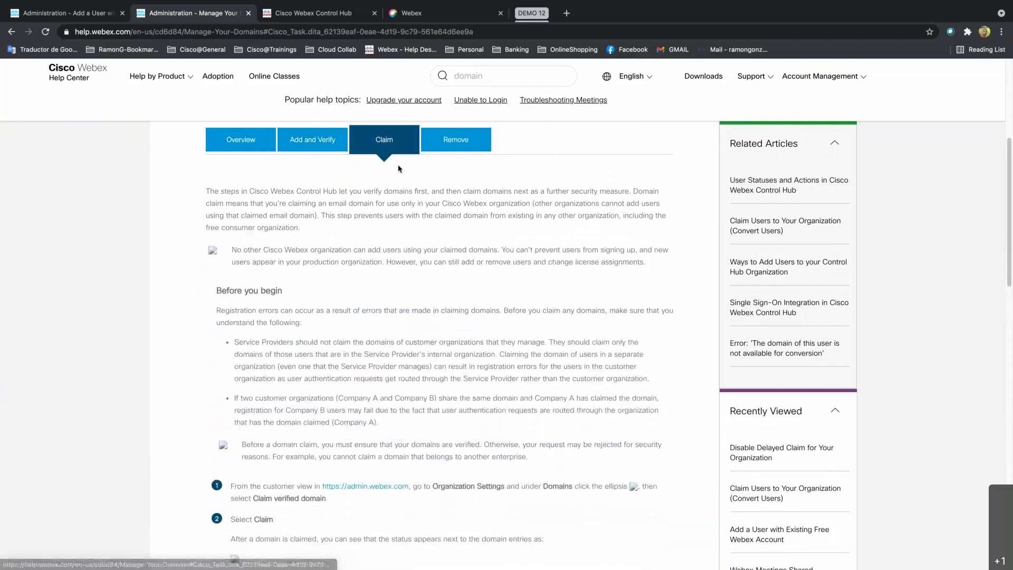
{"action": "left_click", "coordinate": [322, 146]}
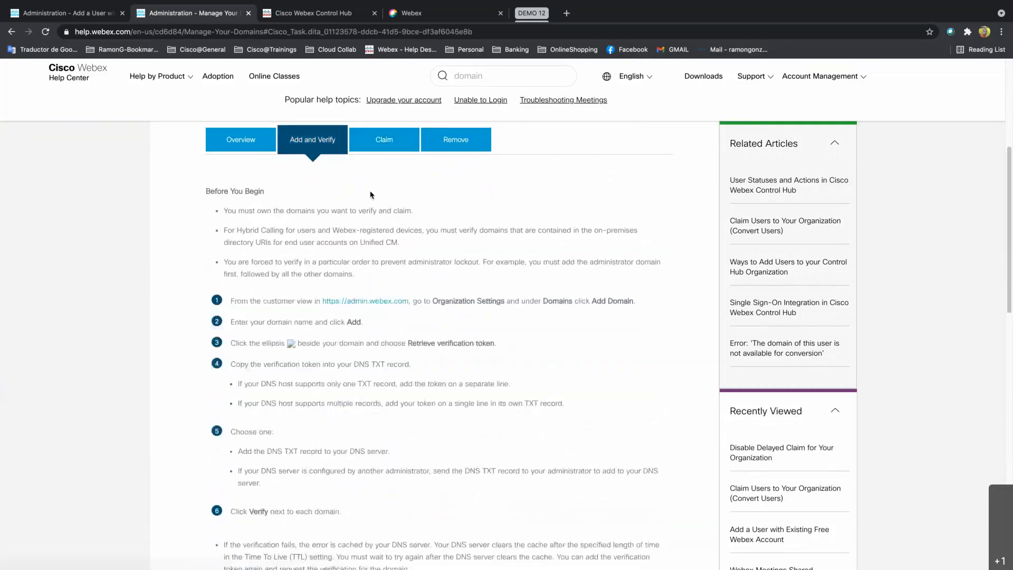
{"action": "scroll", "coordinate": [405, 211], "scroll_direction": "up", "scroll_amount": 1}
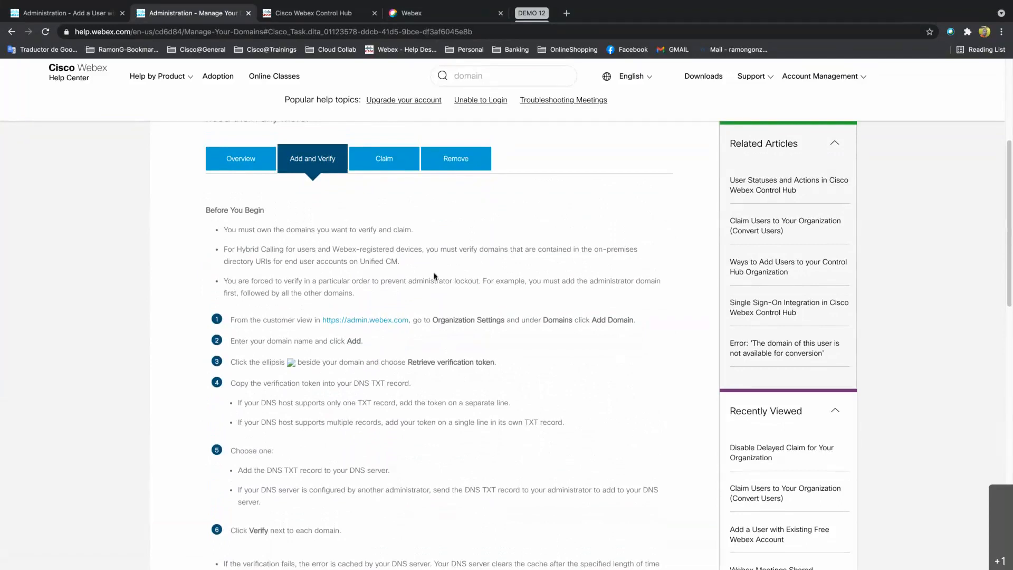
{"action": "scroll", "coordinate": [436, 271], "scroll_direction": "up", "scroll_amount": 3}
{"action": "scroll", "coordinate": [436, 279], "scroll_direction": "up", "scroll_amount": 1}
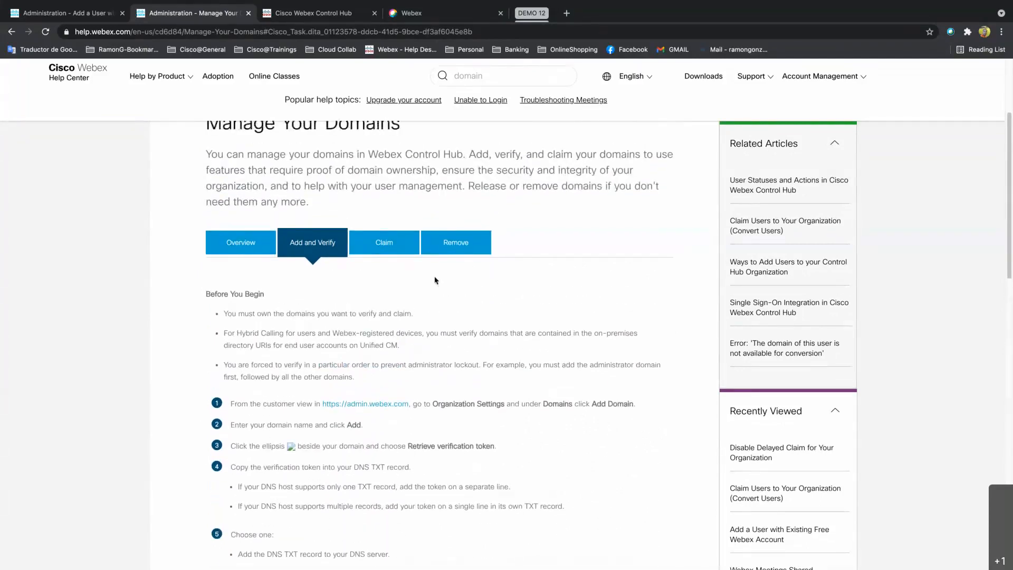
{"action": "scroll", "coordinate": [459, 306], "scroll_direction": "down", "scroll_amount": 3}
{"action": "scroll", "coordinate": [446, 242], "scroll_direction": "up", "scroll_amount": 3}
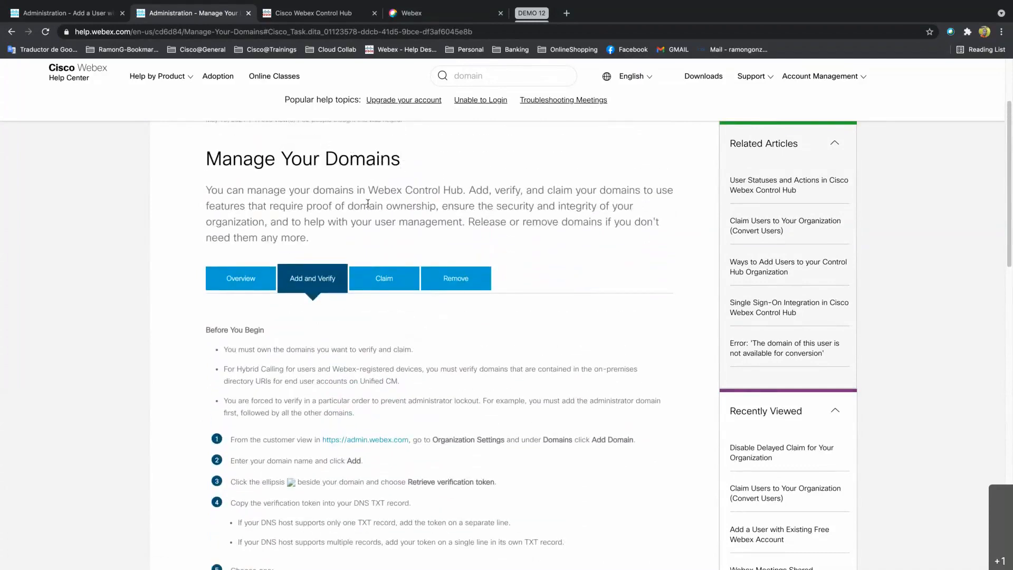
{"action": "scroll", "coordinate": [499, 350], "scroll_direction": "down", "scroll_amount": 1}
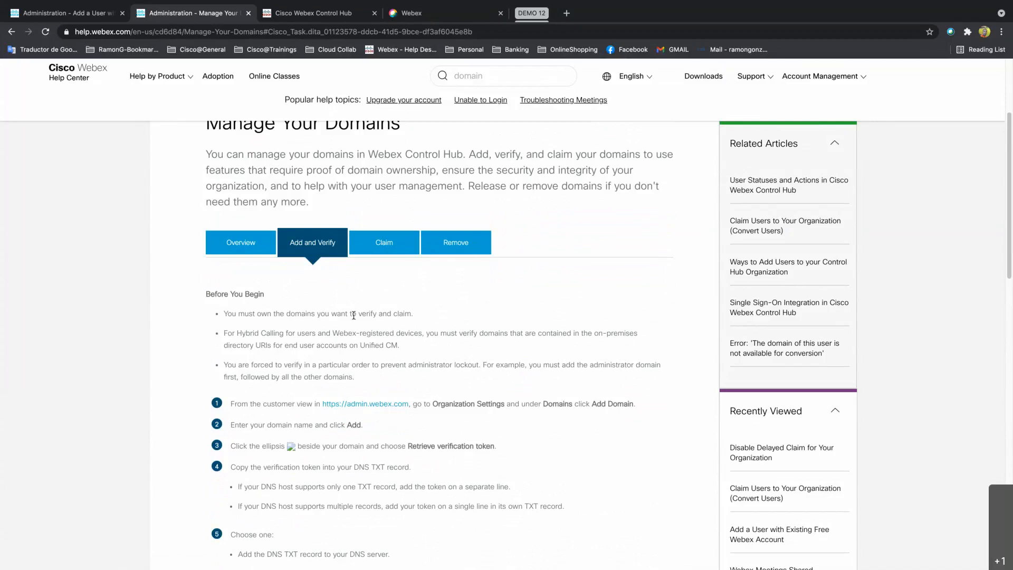
Go from the Control Hub Overview page to Organization Settings.
{"action": "left_click", "coordinate": [307, 14]}
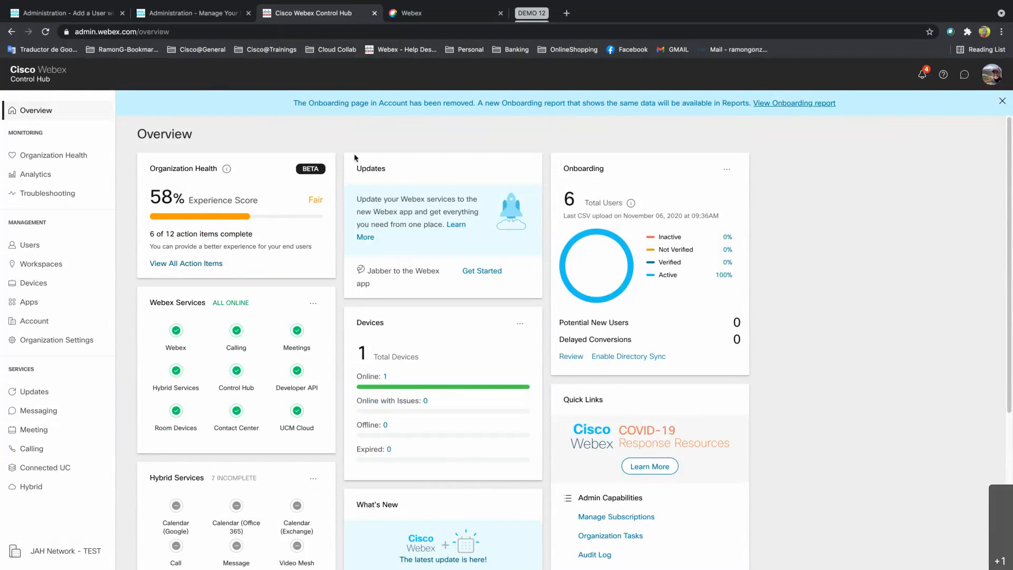
{"action": "mouse_move", "coordinate": [232, 172]}
{"action": "left_click", "coordinate": [54, 341]}
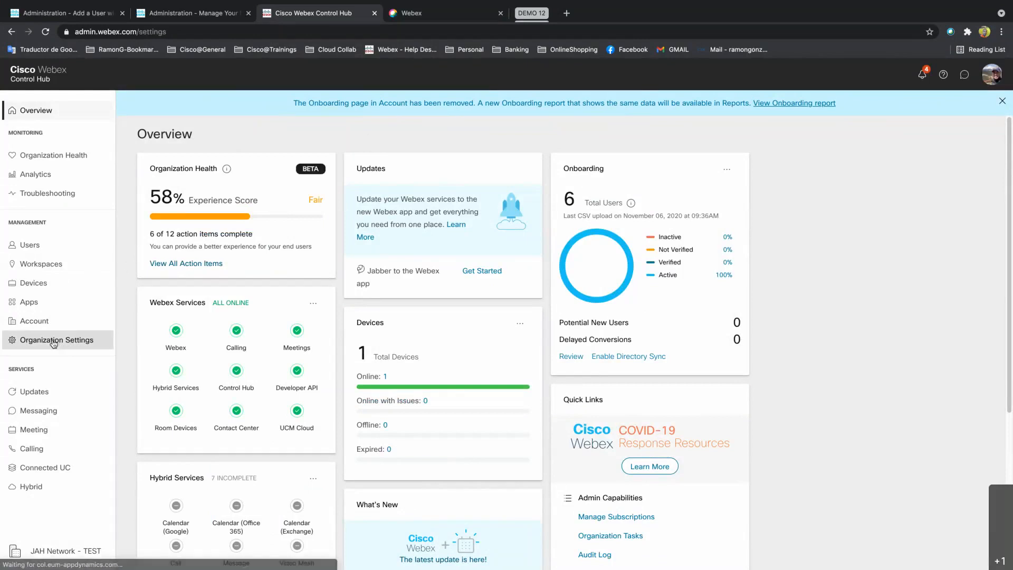
Find jahnetwork.xyz listed as claimed in the Domains section and start adding a domain.
{"action": "scroll", "coordinate": [221, 333], "scroll_direction": "down", "scroll_amount": 2}
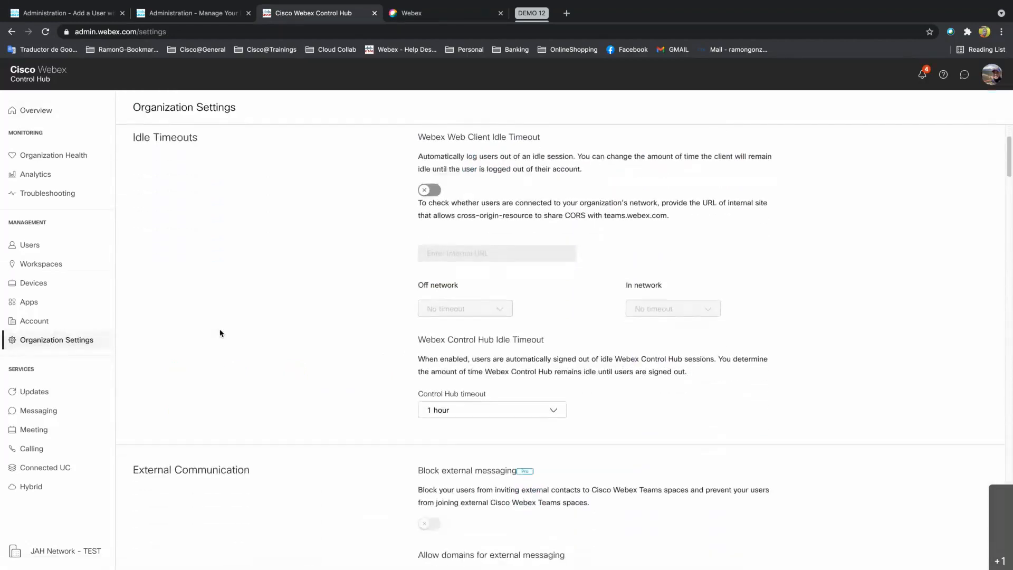
{"action": "scroll", "coordinate": [221, 333], "scroll_direction": "down", "scroll_amount": 1}
{"action": "scroll", "coordinate": [221, 333], "scroll_direction": "down", "scroll_amount": 15}
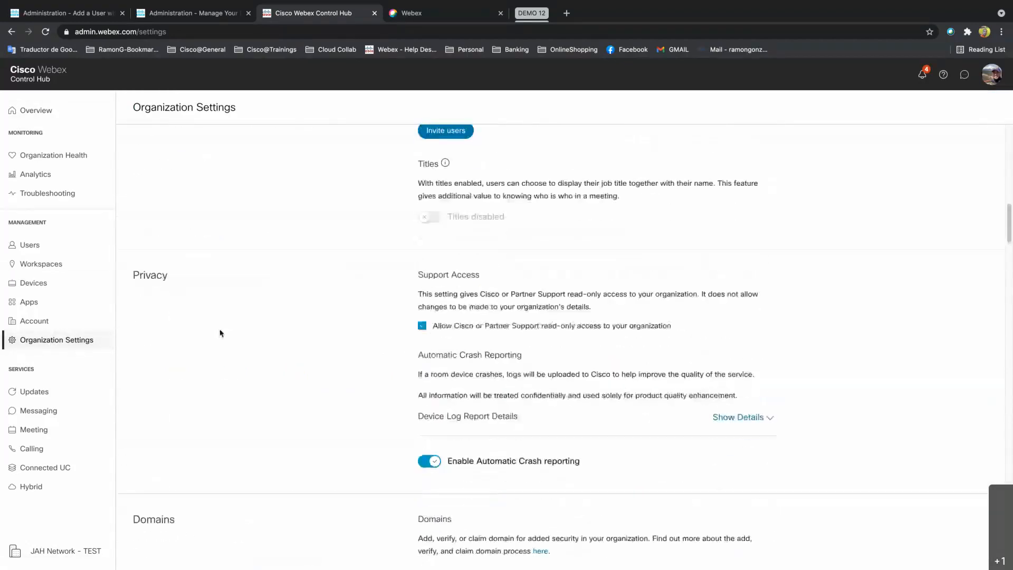
{"action": "scroll", "coordinate": [221, 333], "scroll_direction": "up", "scroll_amount": 1}
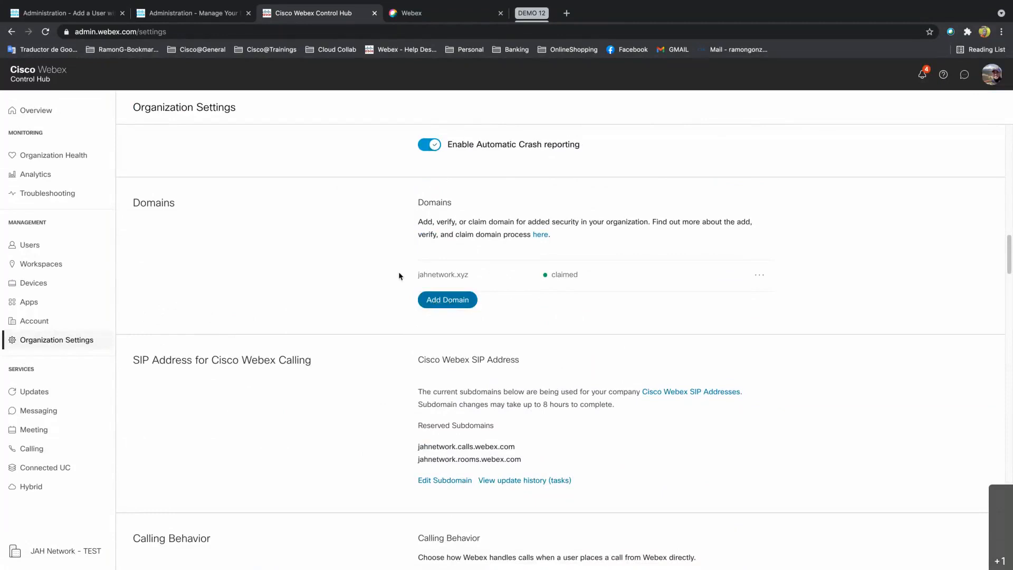
{"action": "left_click_drag", "start_coordinate": [416, 273], "coordinate": [467, 275]}
{"action": "left_click_drag", "start_coordinate": [583, 274], "coordinate": [552, 274]}
{"action": "left_click", "coordinate": [522, 278]}
{"action": "left_click_drag", "start_coordinate": [417, 275], "coordinate": [488, 276]}
{"action": "left_click", "coordinate": [446, 301]}
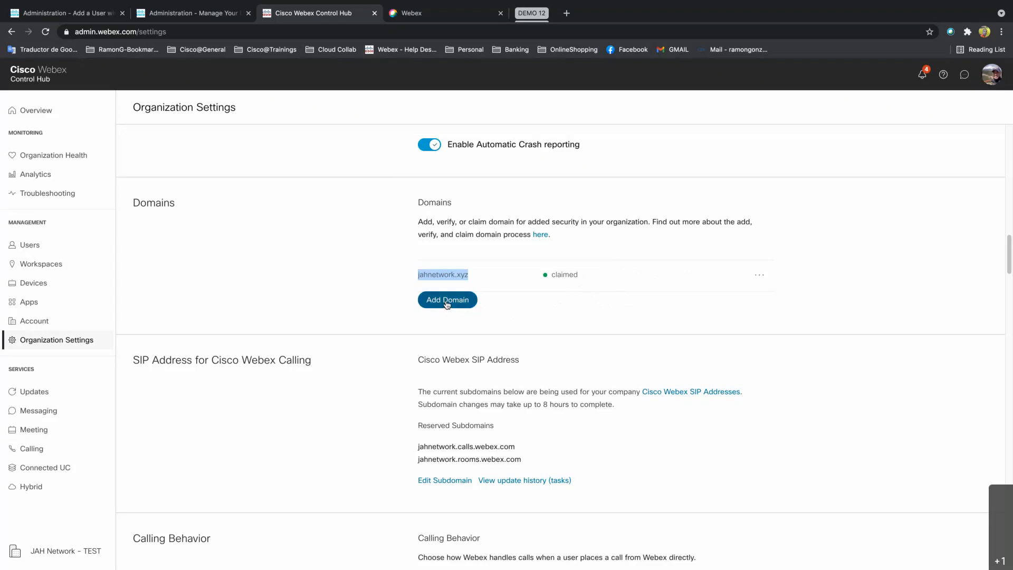
Enter jahnetwork.com in the Add Domain dialog and add it as a pending domain.
{"action": "left_click", "coordinate": [468, 161]}
{"action": "left_click", "coordinate": [462, 187]}
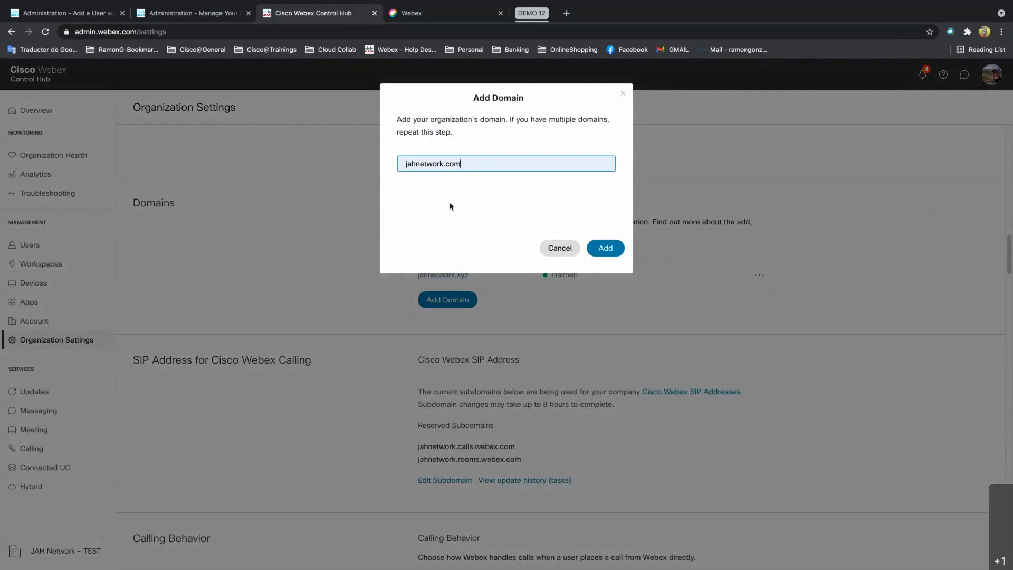
{"action": "left_click", "coordinate": [605, 247]}
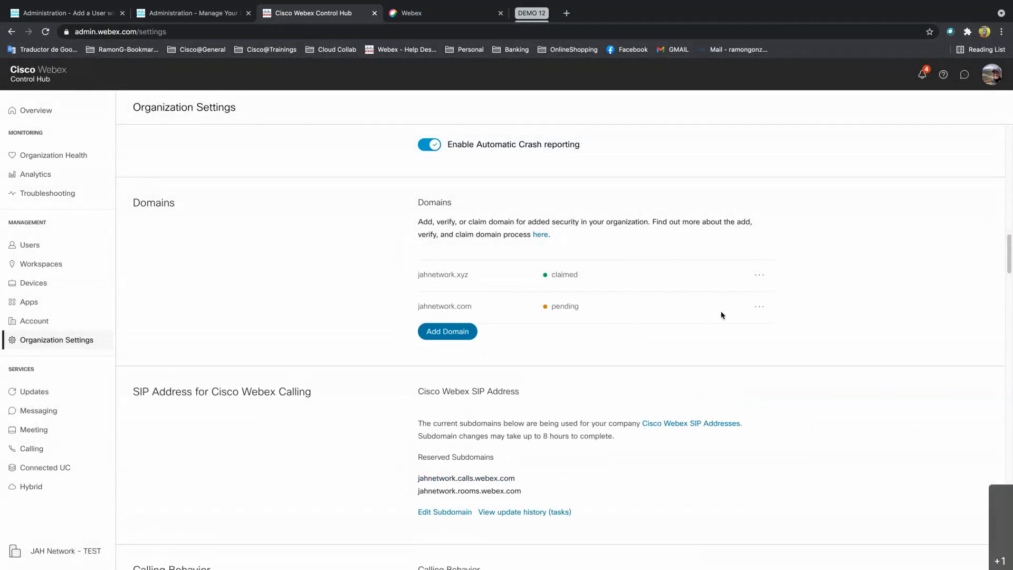
Check the actions menu for pending jahnetwork.com, then go to the Users list.
{"action": "left_click", "coordinate": [763, 308]}
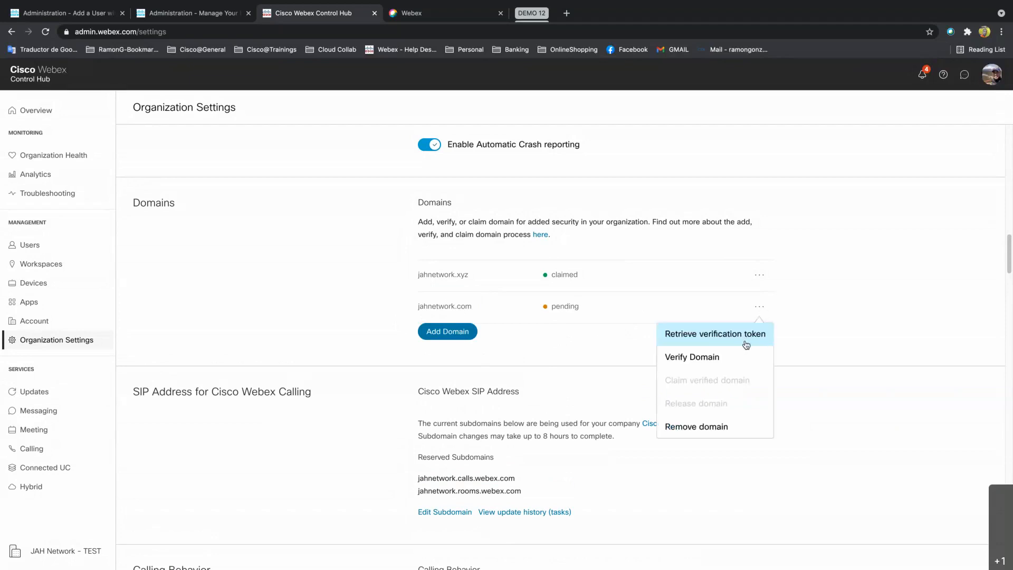
{"action": "left_click", "coordinate": [815, 303]}
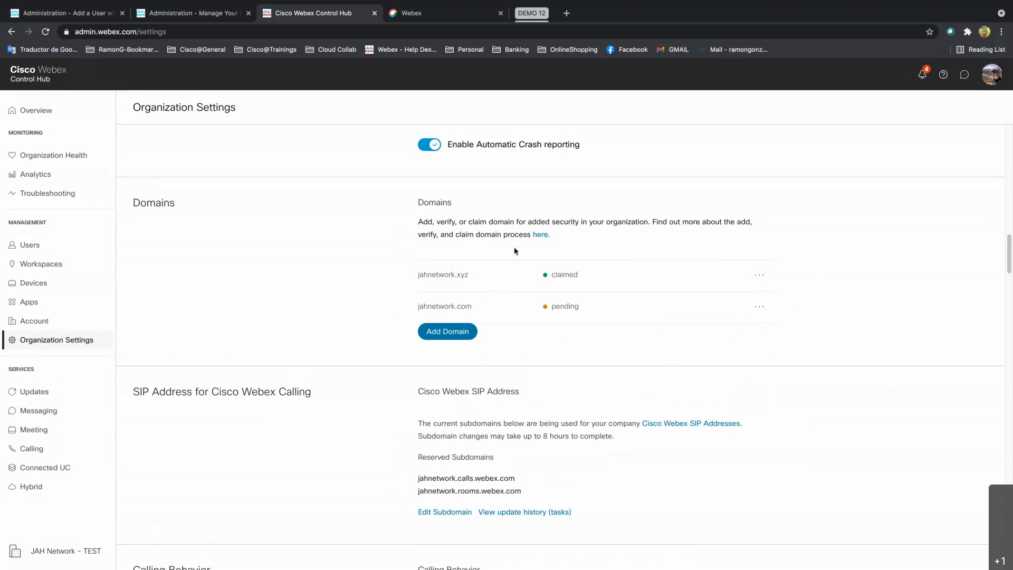
{"action": "left_click", "coordinate": [34, 248]}
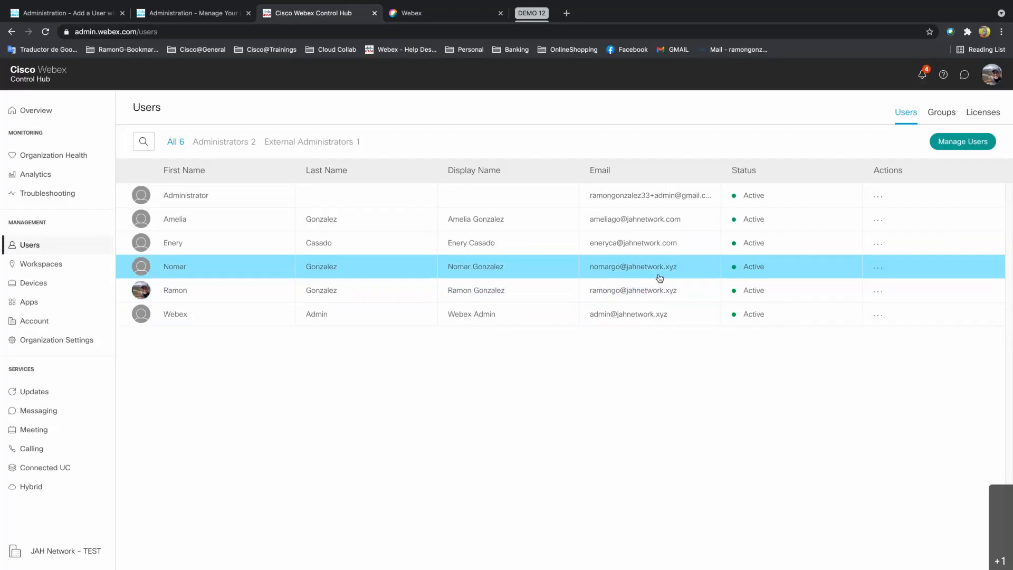
Note the jahnetwork.com domain in a user's e-mail, then switch to the Webex dashboard.
{"action": "left_click_drag", "start_coordinate": [679, 245], "coordinate": [622, 246]}
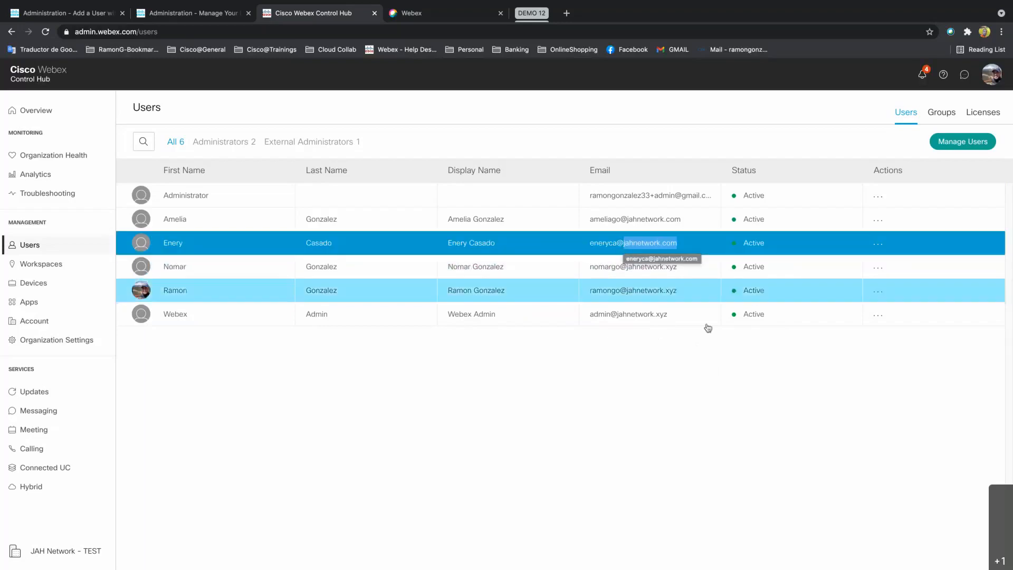
{"action": "left_click", "coordinate": [712, 361]}
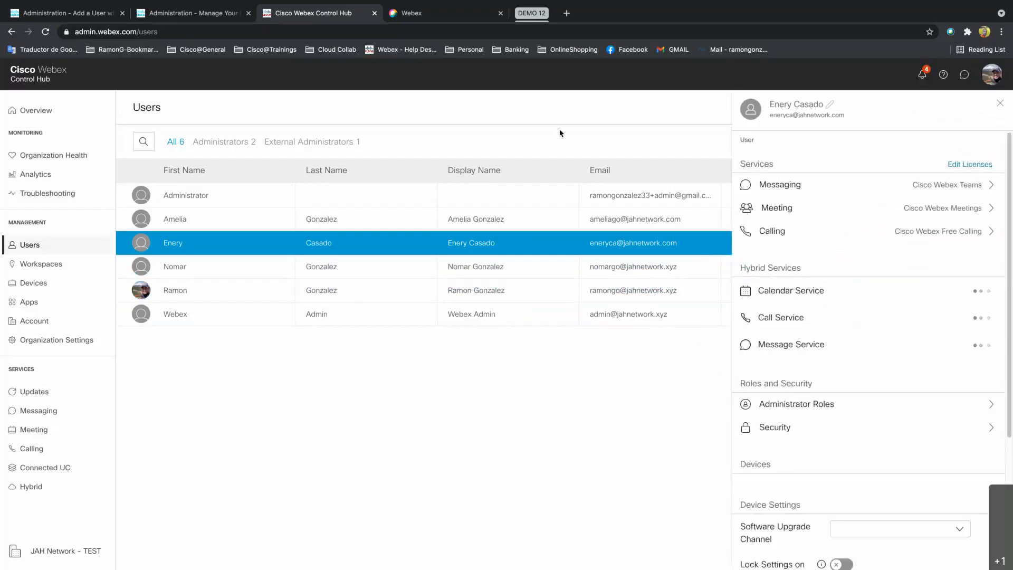
{"action": "left_click", "coordinate": [435, 16]}
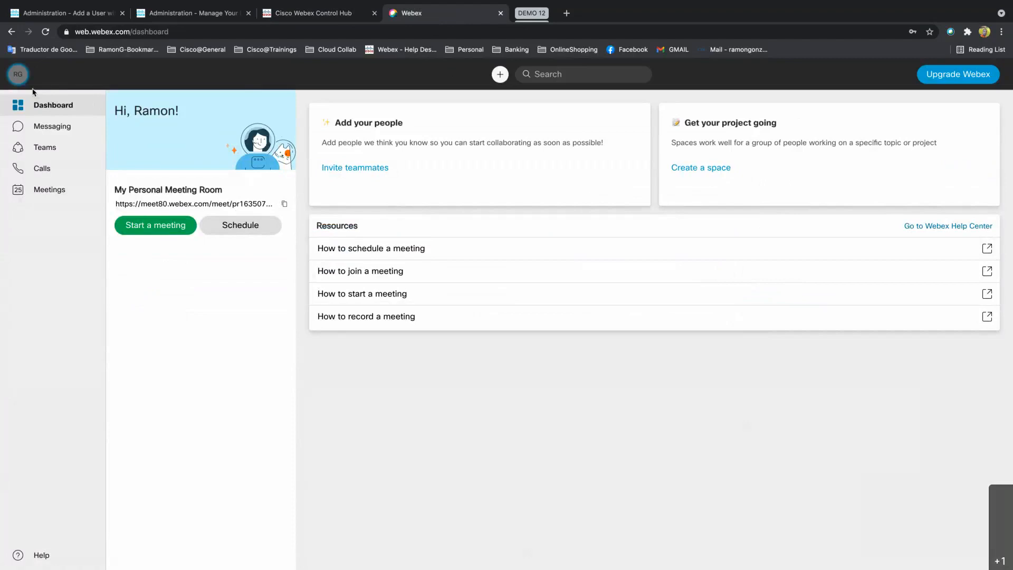
Check the signed-in account's jahnetwork.com e-mail address in the profile menu.
{"action": "left_click", "coordinate": [19, 76]}
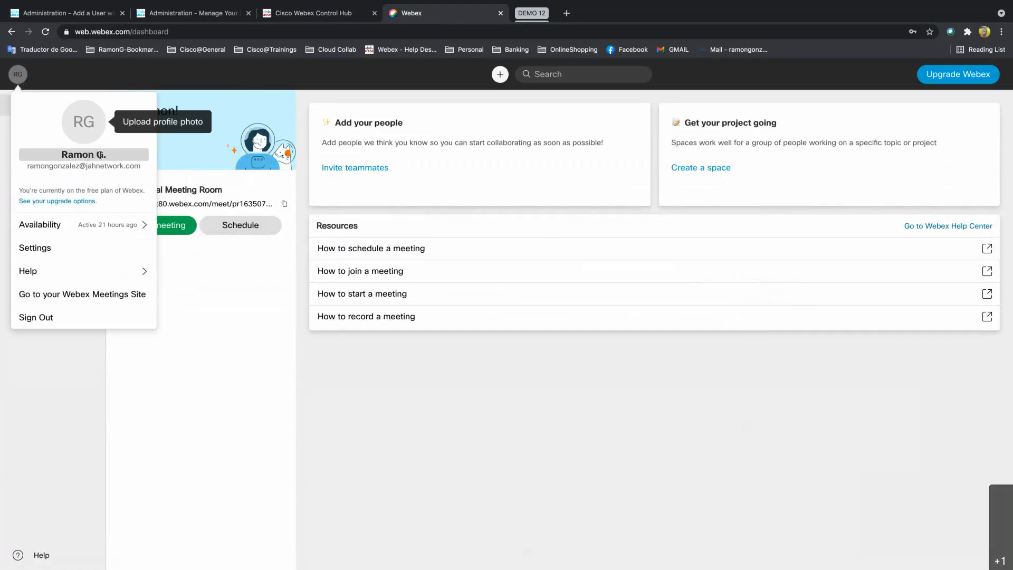
{"action": "left_click_drag", "start_coordinate": [141, 165], "coordinate": [28, 167]}
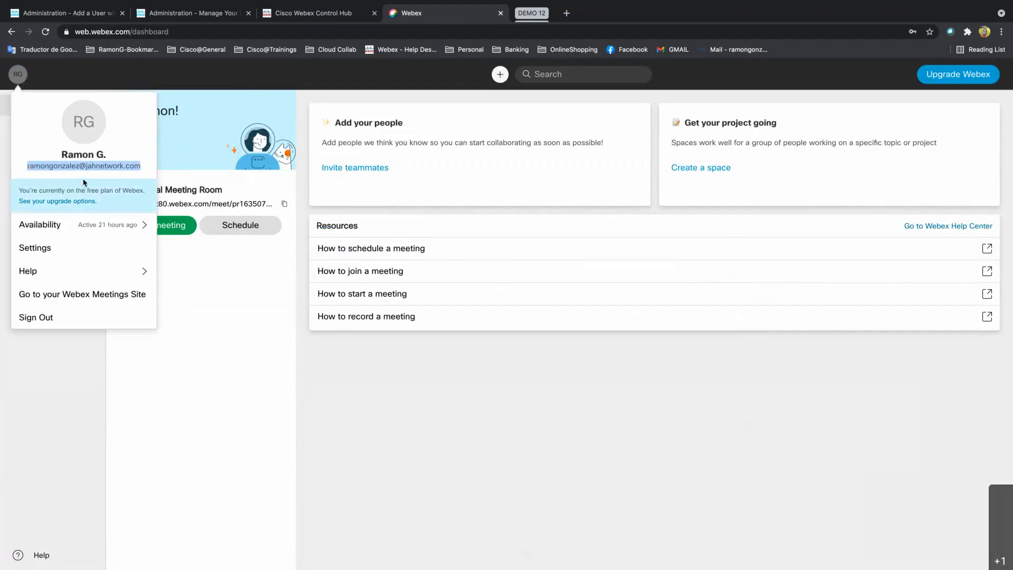
{"action": "left_click", "coordinate": [282, 295]}
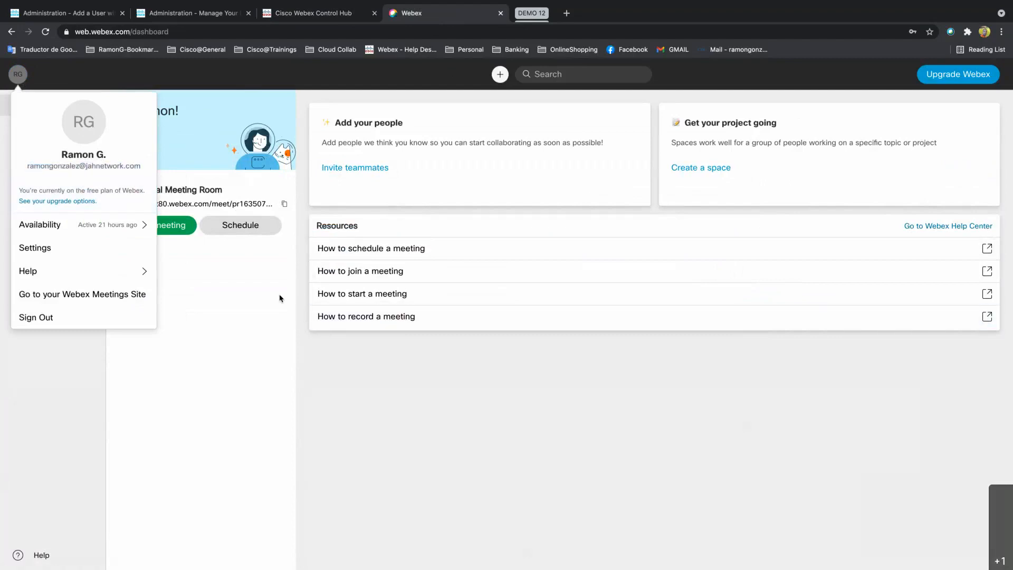
Reveal the personal meeting room address and examine its meet80.webex.com domain.
{"action": "left_click", "coordinate": [116, 204]}
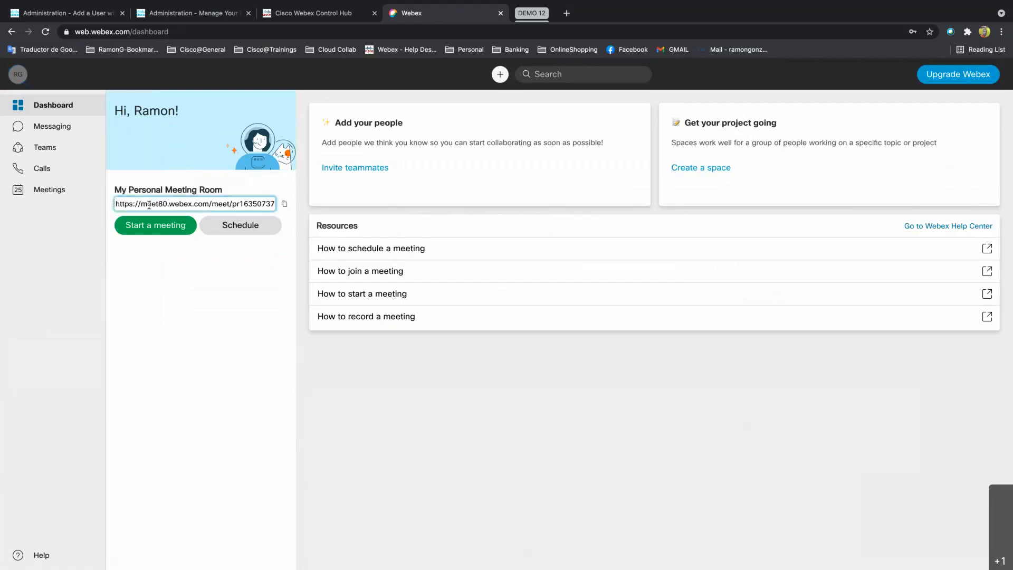
{"action": "left_click_drag", "start_coordinate": [142, 205], "coordinate": [207, 206]}
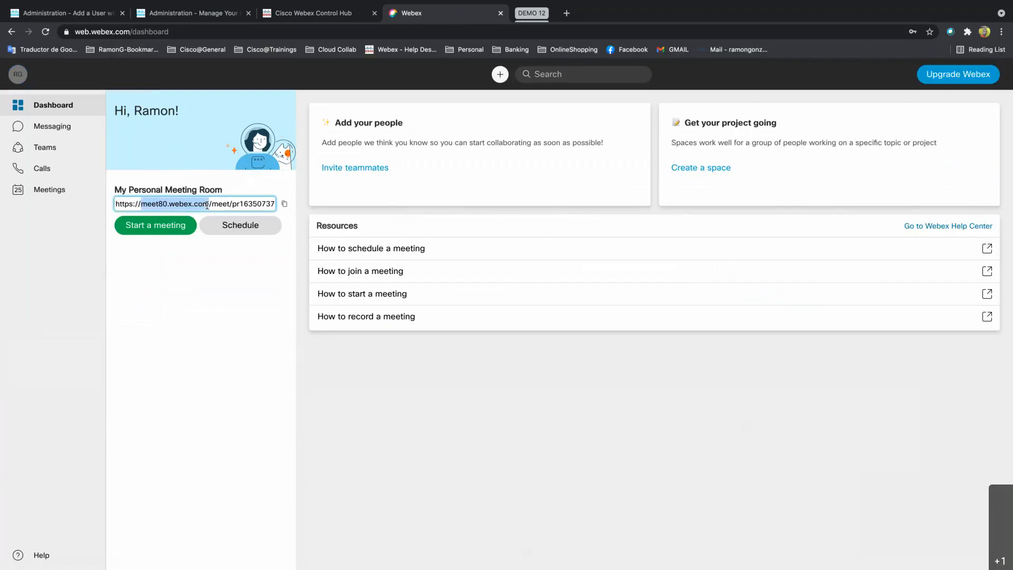
{"action": "left_click", "coordinate": [233, 275]}
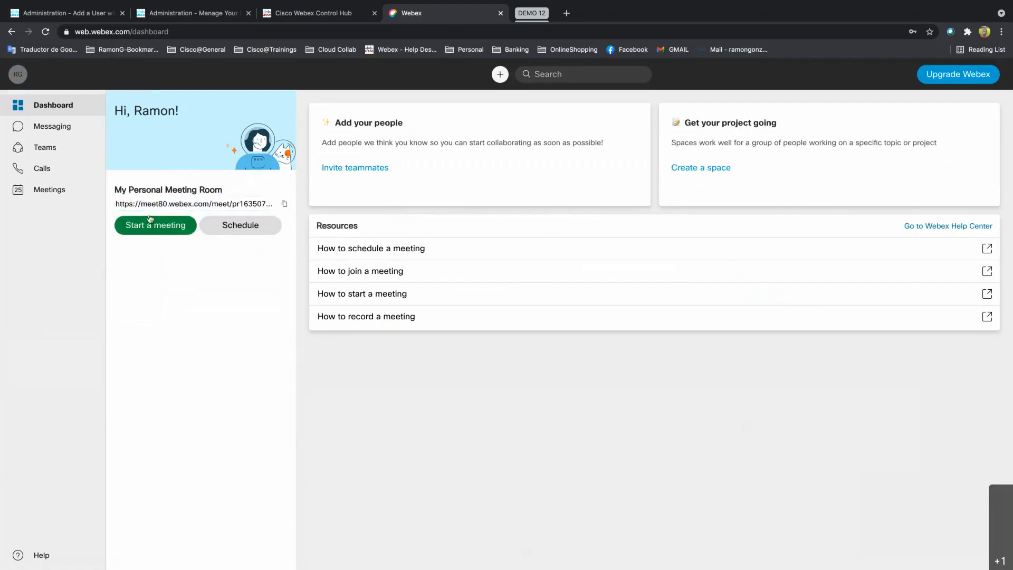
{"action": "left_click_drag", "start_coordinate": [140, 205], "coordinate": [206, 205]}
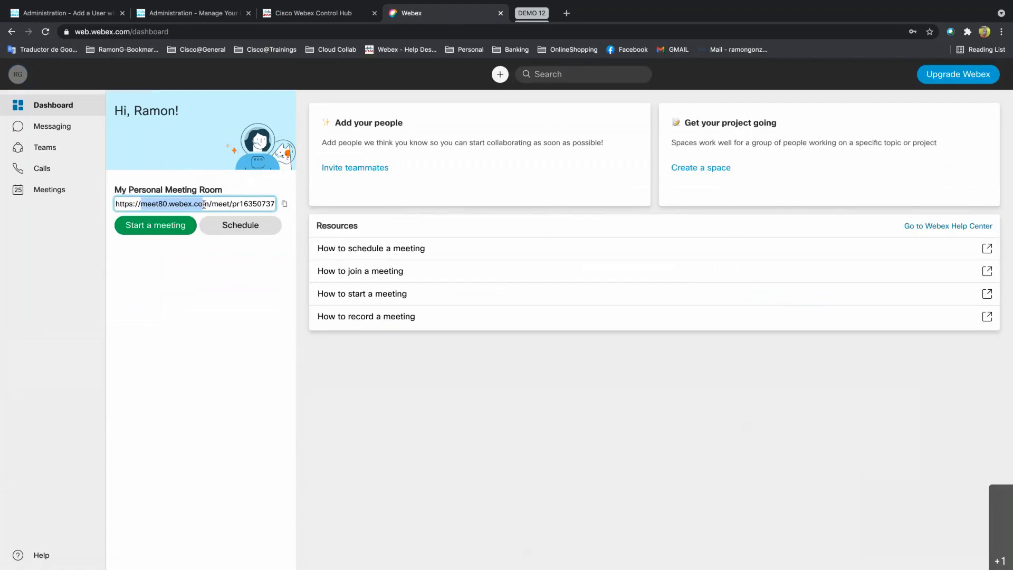
{"action": "left_click", "coordinate": [236, 295]}
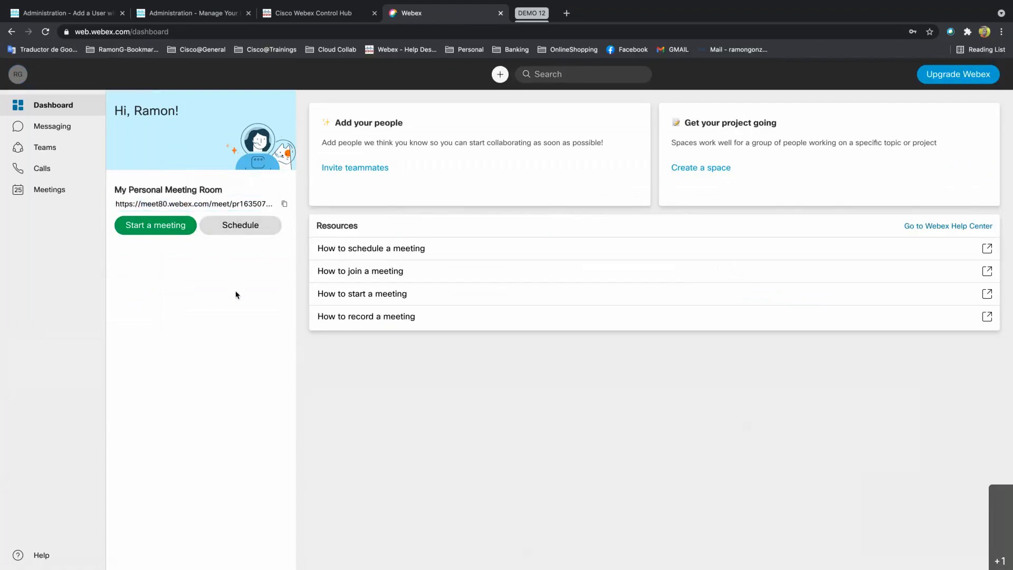
Highlight the account e-mail in the profile menu again, then return to Control Hub.
{"action": "left_click", "coordinate": [17, 74]}
{"action": "left_click_drag", "start_coordinate": [27, 167], "coordinate": [142, 170]}
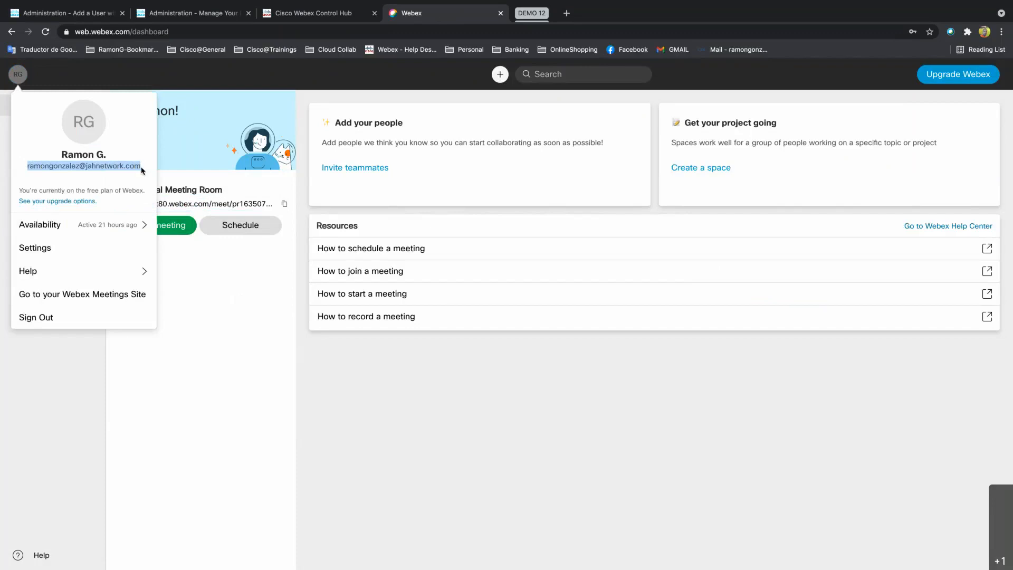
{"action": "left_click", "coordinate": [342, 16]}
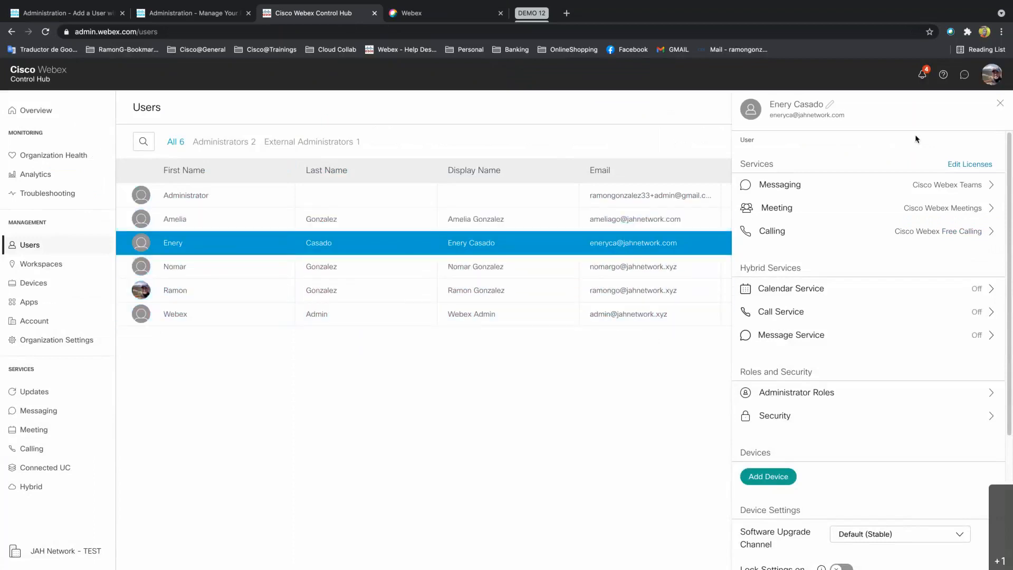
Close both user detail panels, briefly check the Webex dashboard, and return to Control Hub Users.
{"action": "left_click", "coordinate": [1001, 104]}
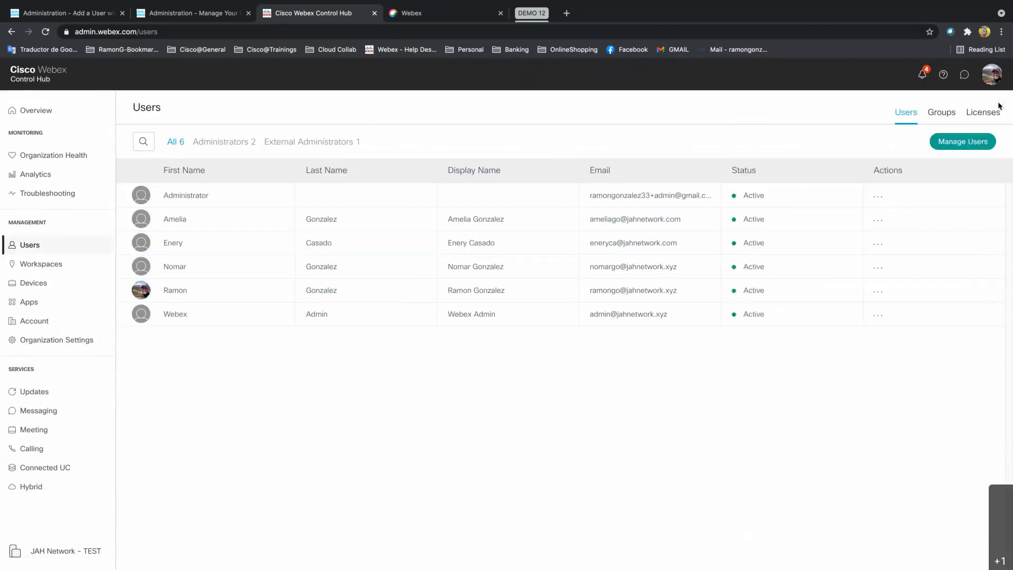
{"action": "left_click_drag", "start_coordinate": [686, 221], "coordinate": [626, 222]}
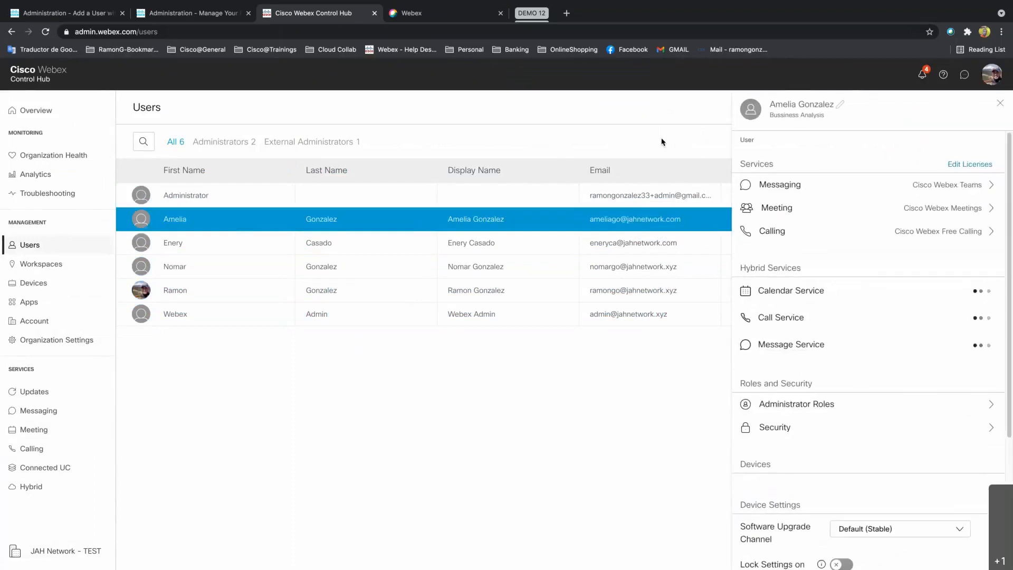
{"action": "left_click", "coordinate": [1000, 103]}
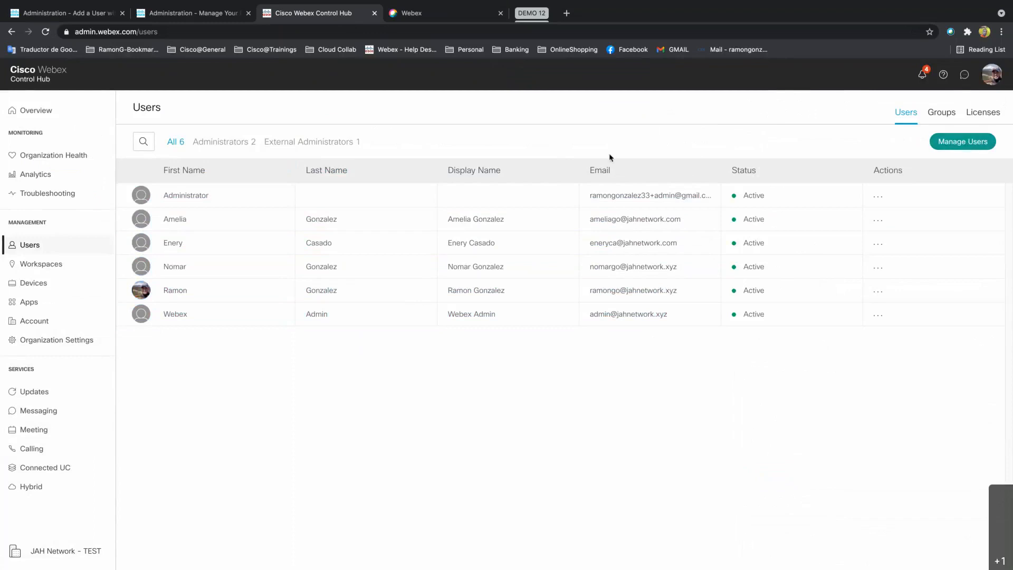
{"action": "left_click", "coordinate": [430, 14]}
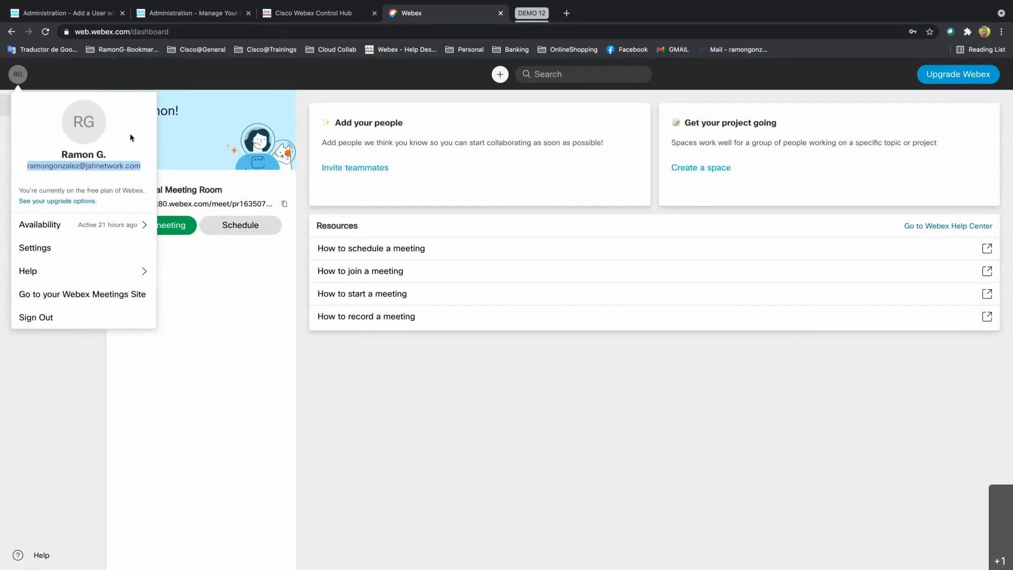
{"action": "left_click", "coordinate": [337, 13]}
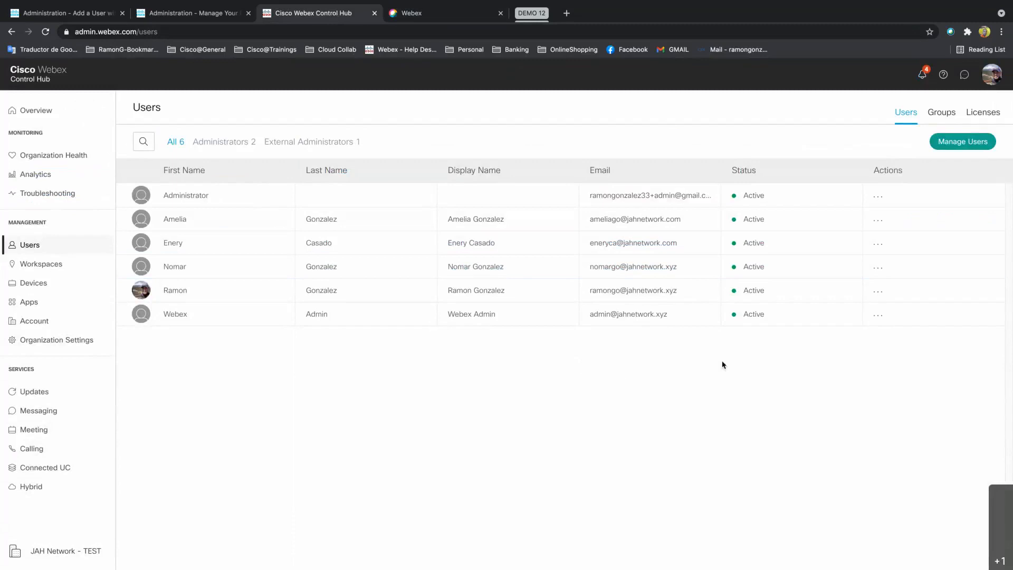
{"action": "left_click", "coordinate": [956, 149]}
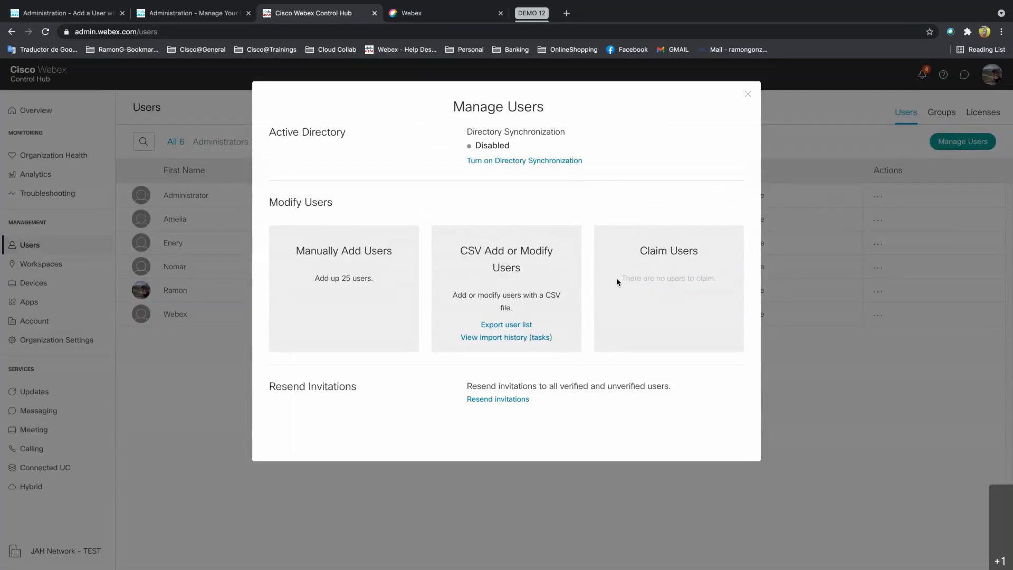
{"action": "left_click_drag", "start_coordinate": [620, 278], "coordinate": [715, 278]}
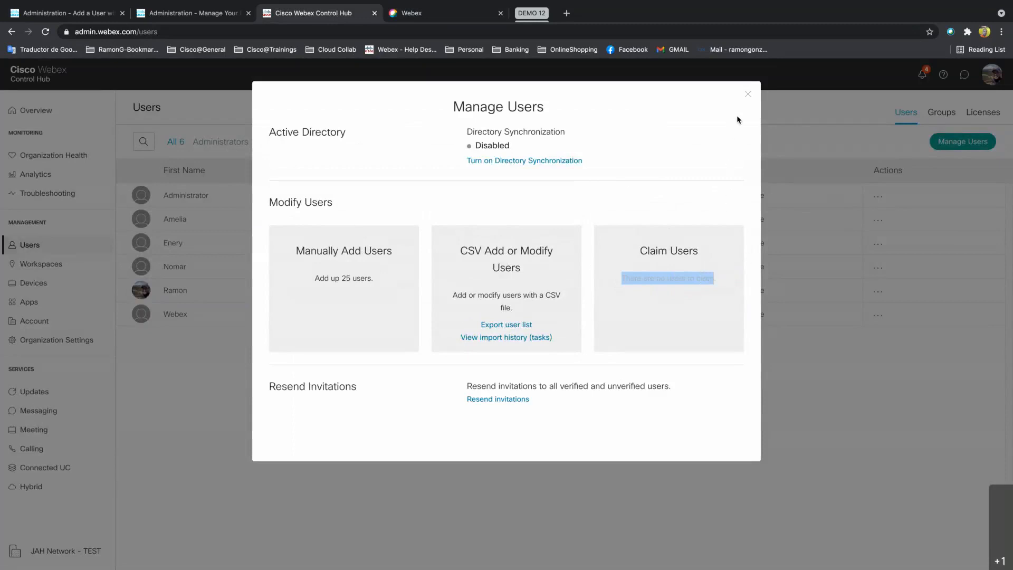
{"action": "left_click", "coordinate": [749, 96]}
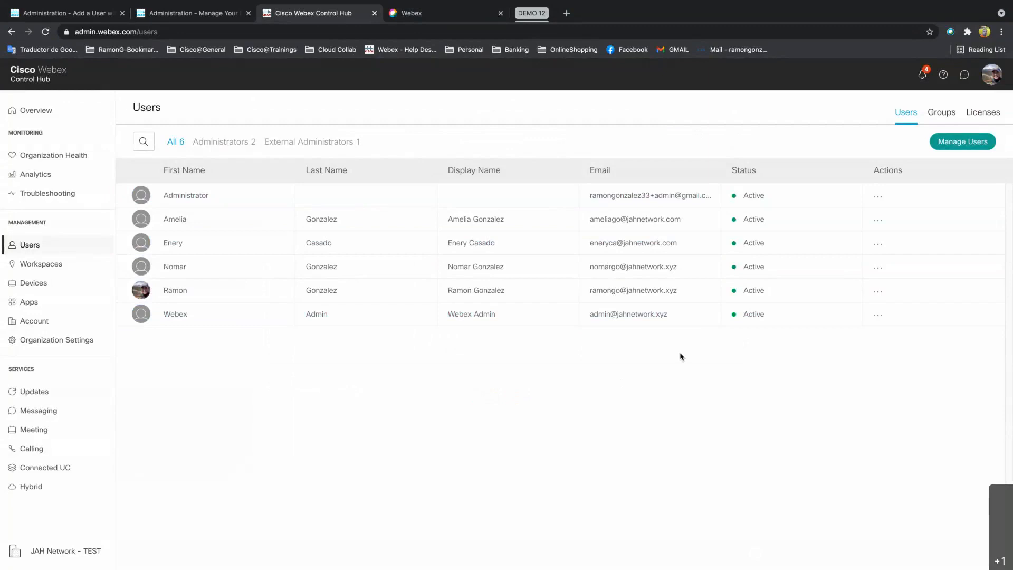
In Organization Settings Domains, open the '...' actions menu for pending jahnetwork.com.
{"action": "left_click", "coordinate": [86, 344]}
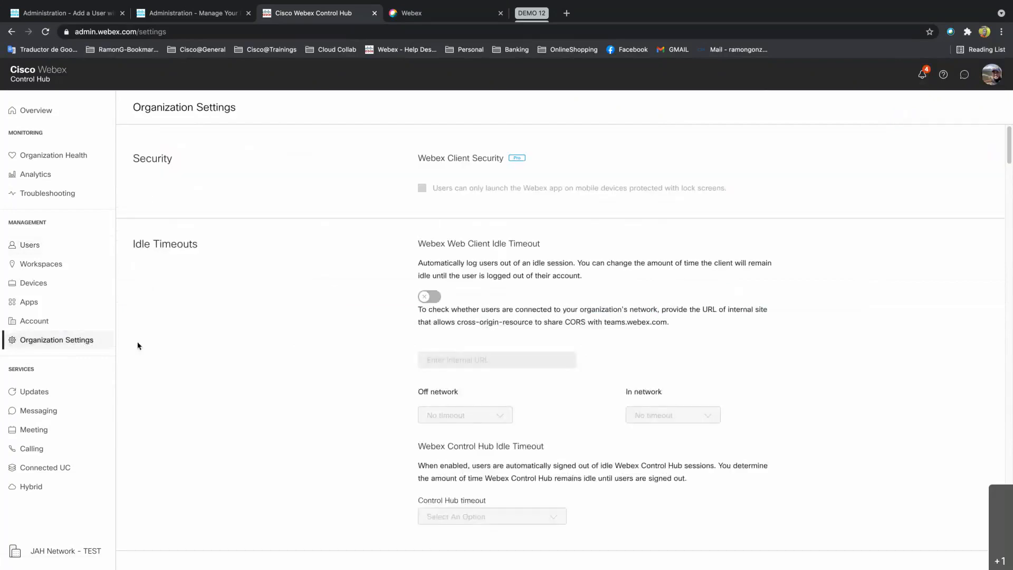
{"action": "scroll", "coordinate": [282, 339], "scroll_direction": "down", "scroll_amount": 8}
{"action": "scroll", "coordinate": [283, 340], "scroll_direction": "down", "scroll_amount": 10}
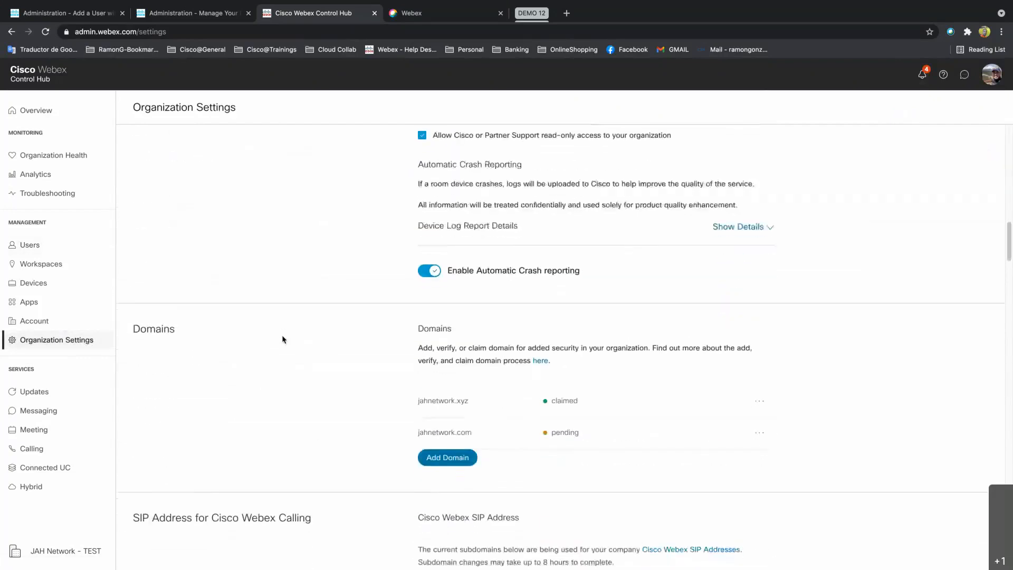
{"action": "scroll", "coordinate": [282, 340], "scroll_direction": "down", "scroll_amount": 2}
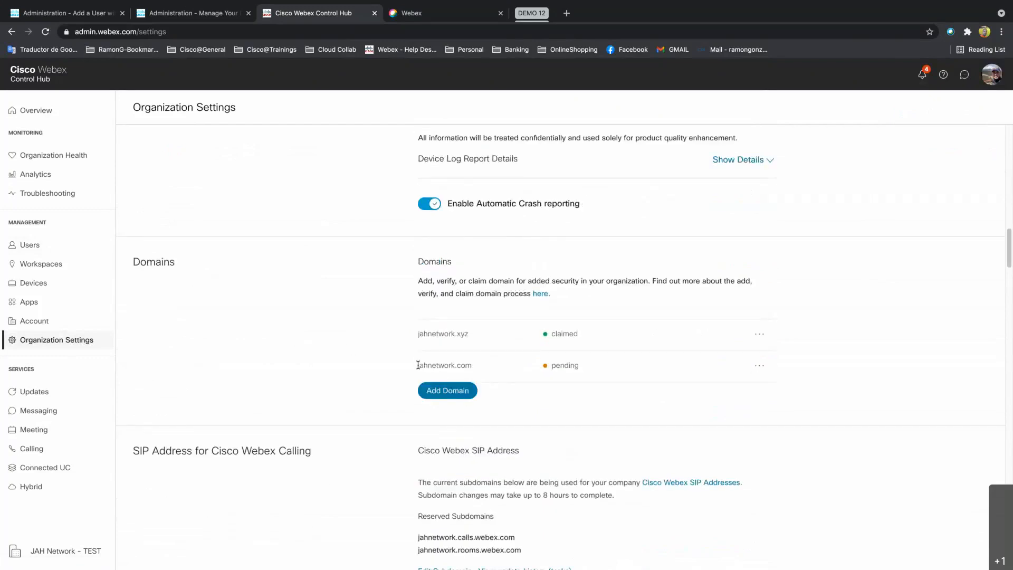
{"action": "left_click_drag", "start_coordinate": [417, 365], "coordinate": [468, 365]}
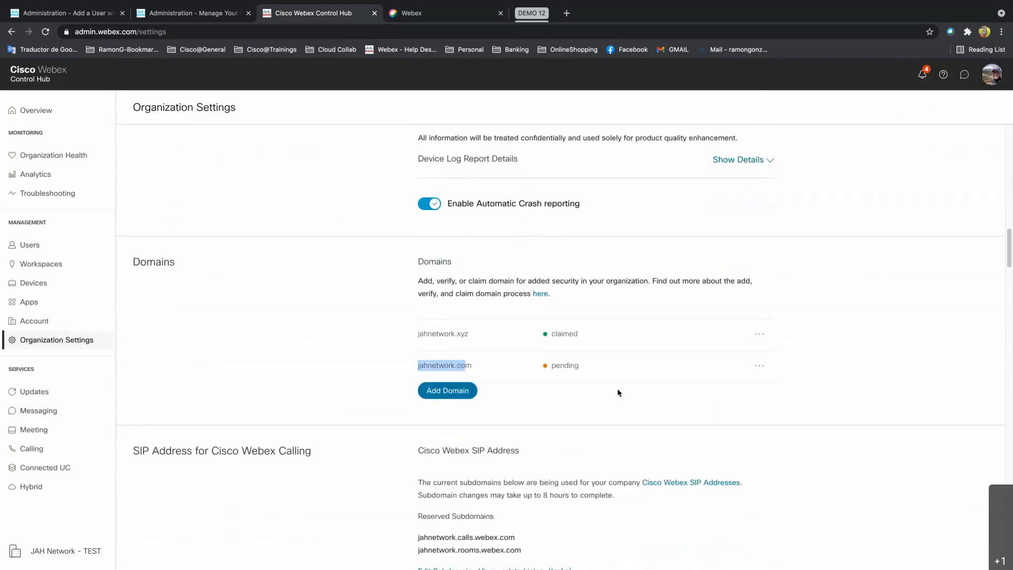
{"action": "left_click", "coordinate": [619, 396]}
{"action": "left_click", "coordinate": [760, 366]}
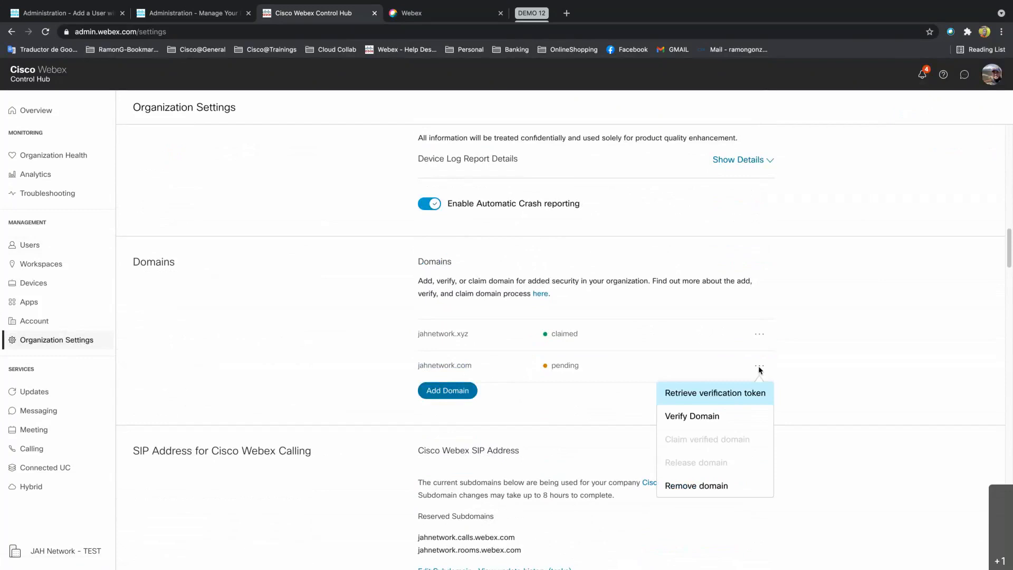
{"action": "left_click", "coordinate": [709, 417]}
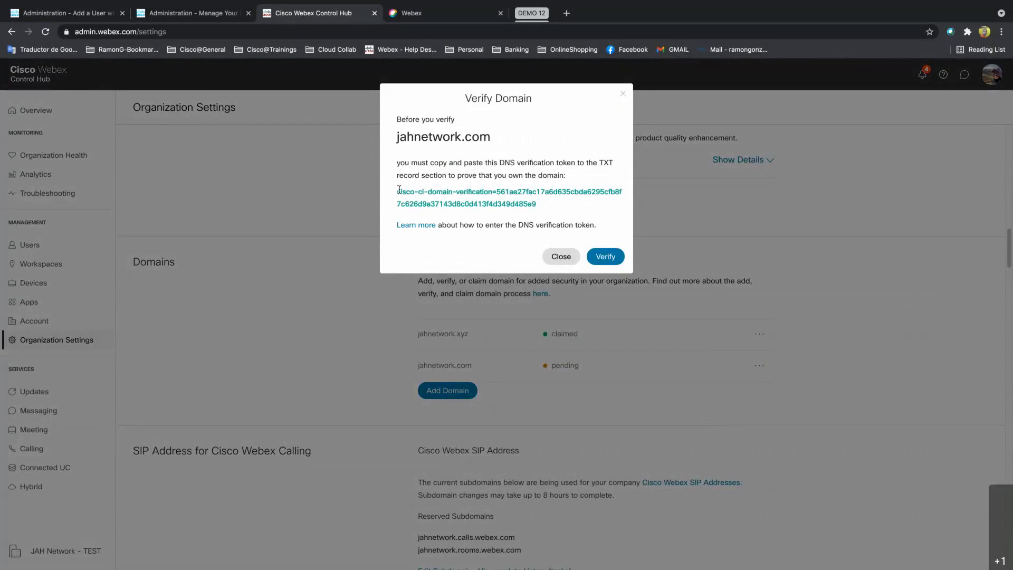
{"action": "left_click_drag", "start_coordinate": [398, 189], "coordinate": [539, 203]}
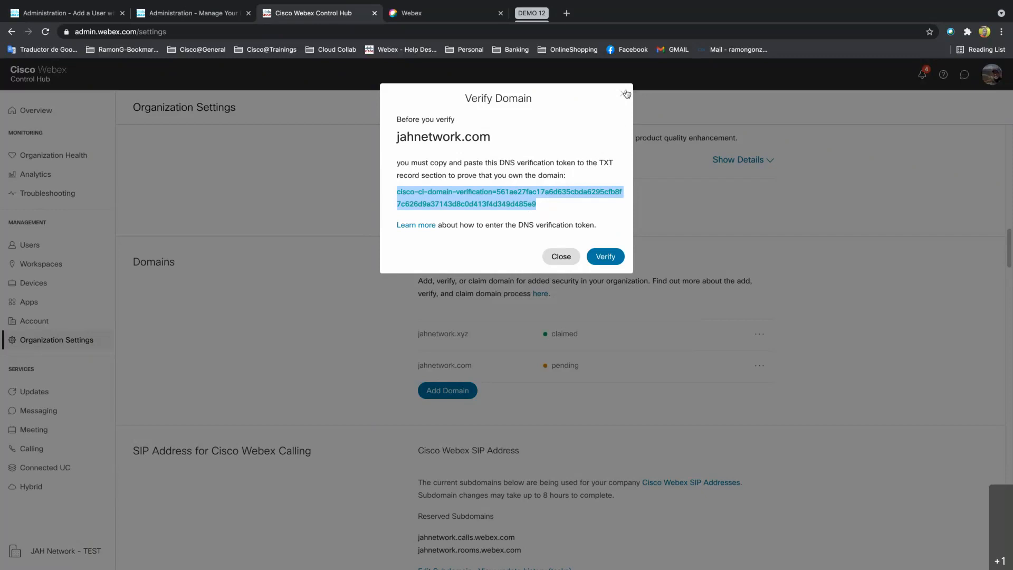
{"action": "left_click", "coordinate": [561, 257]}
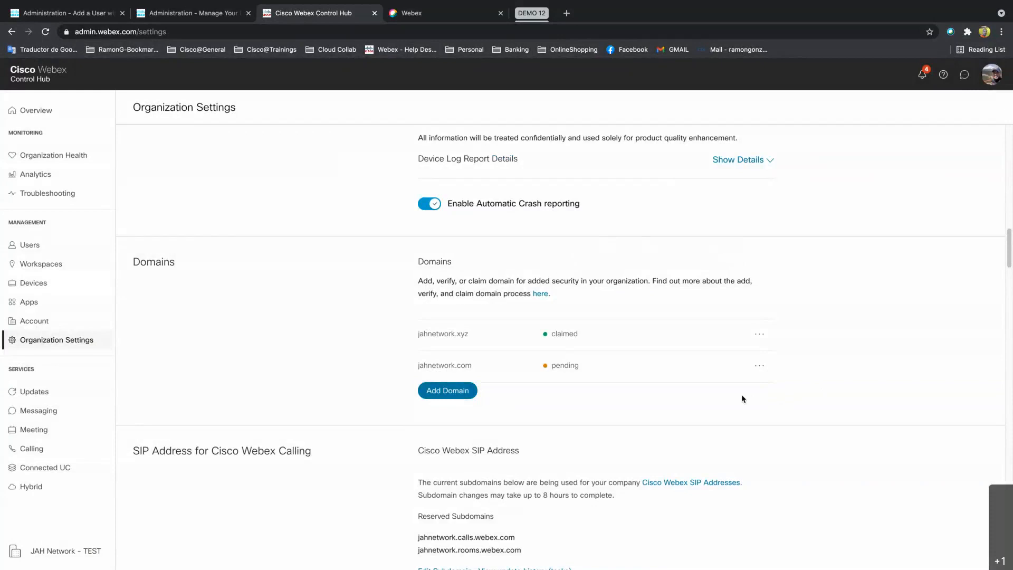
Run Verify Domain on jahnetwork.com so its DNS token check marks it verified instead of pending.
{"action": "left_click", "coordinate": [760, 366]}
{"action": "left_click", "coordinate": [824, 376]}
{"action": "left_click", "coordinate": [759, 366]}
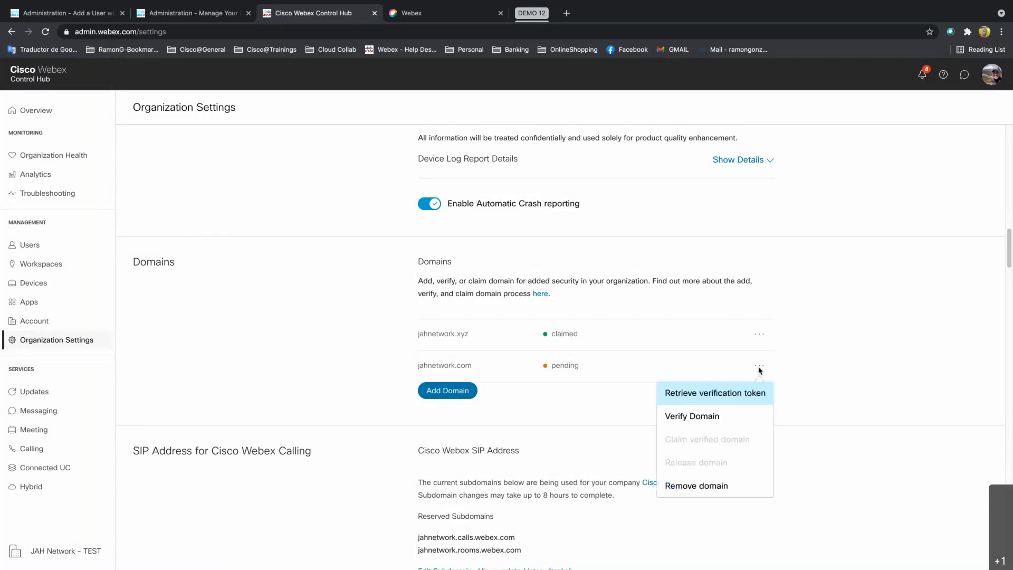
{"action": "left_click", "coordinate": [695, 419]}
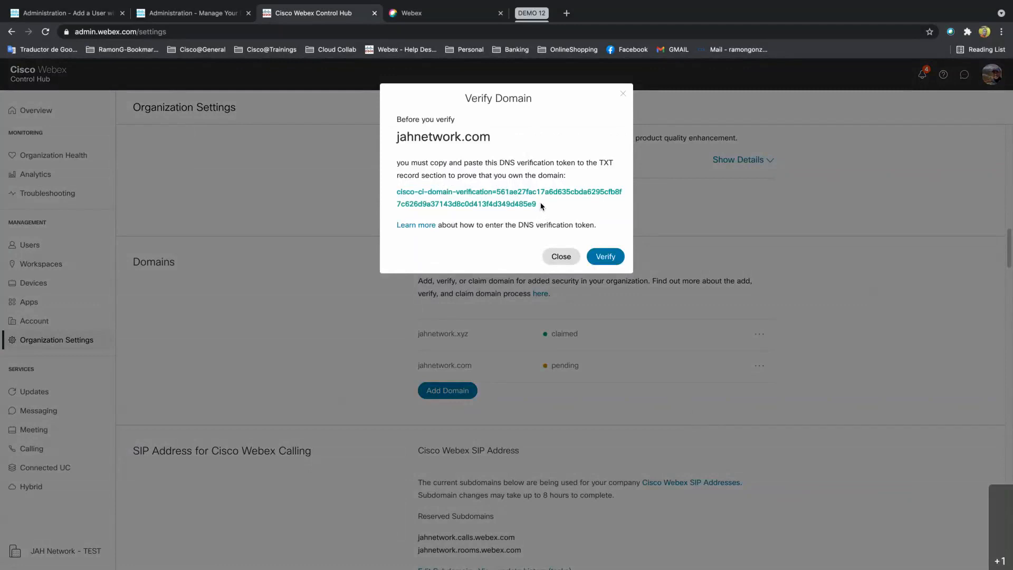
{"action": "left_click_drag", "start_coordinate": [534, 206], "coordinate": [425, 199]}
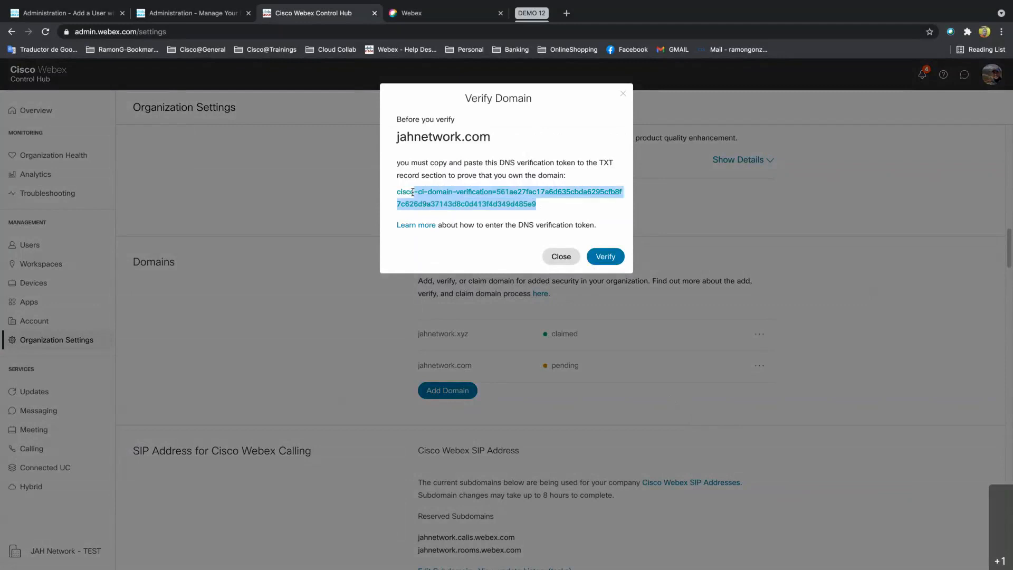
{"action": "left_click", "coordinate": [629, 237]}
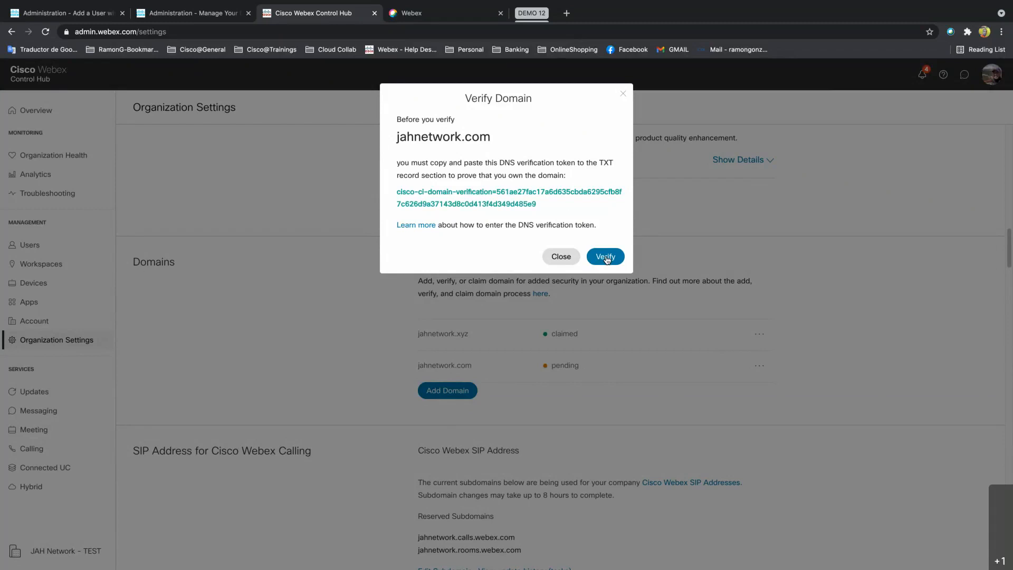
{"action": "left_click", "coordinate": [607, 257]}
{"action": "left_click", "coordinate": [623, 94]}
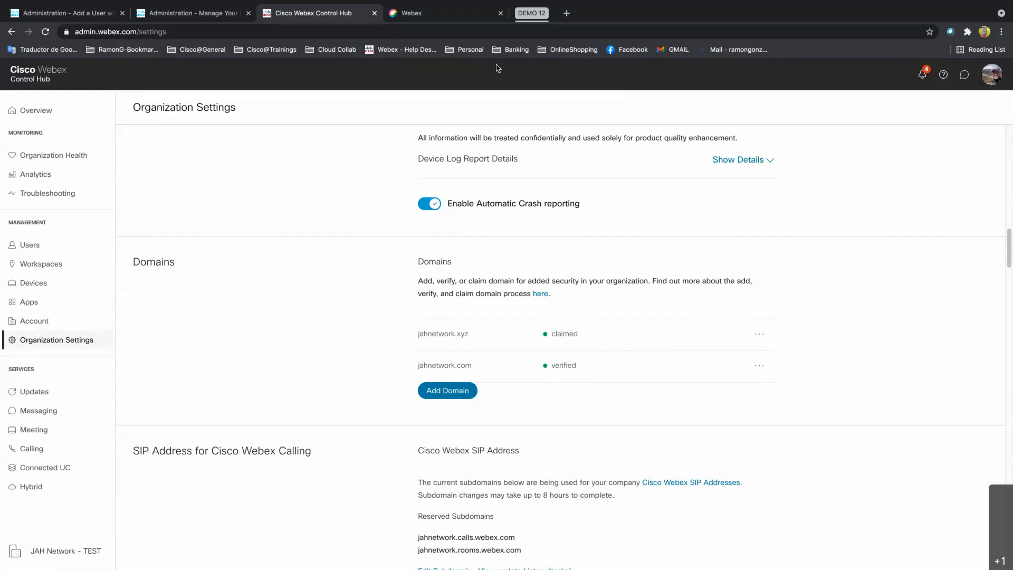
Glance at the Webex web app, then go back to Control Hub's Users page listing six users.
{"action": "left_click", "coordinate": [458, 14]}
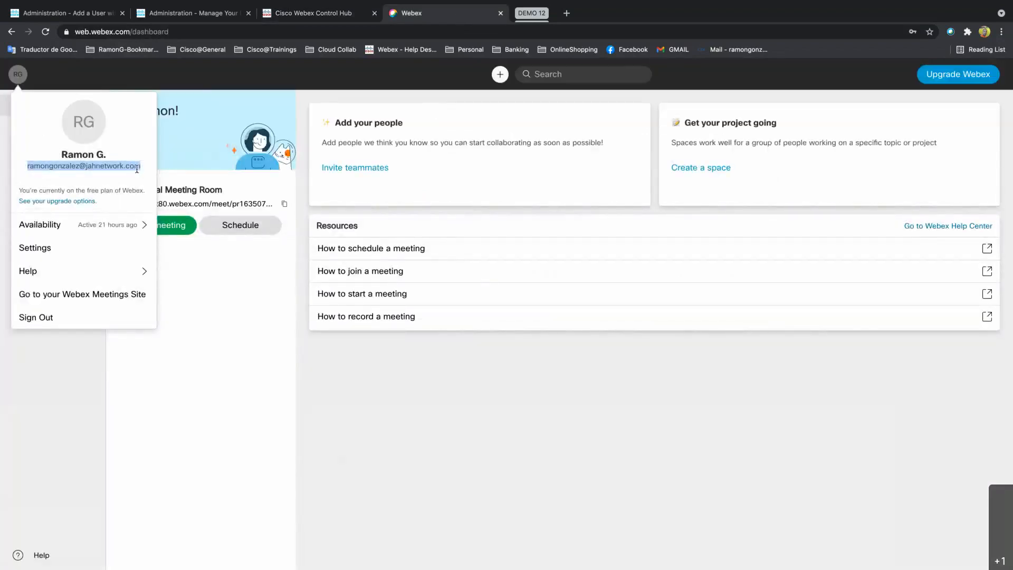
{"action": "left_click", "coordinate": [338, 14]}
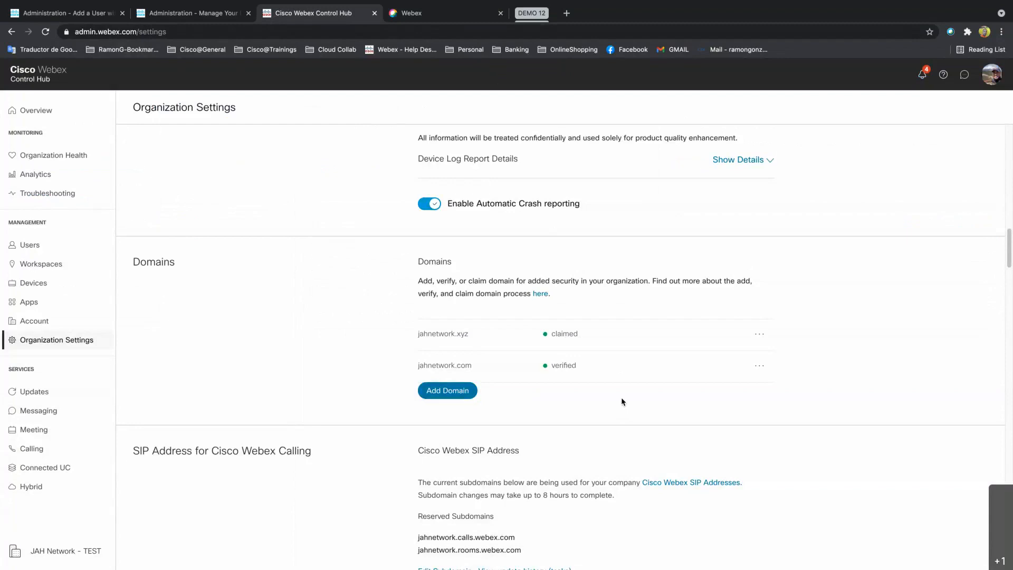
{"action": "left_click", "coordinate": [32, 247]}
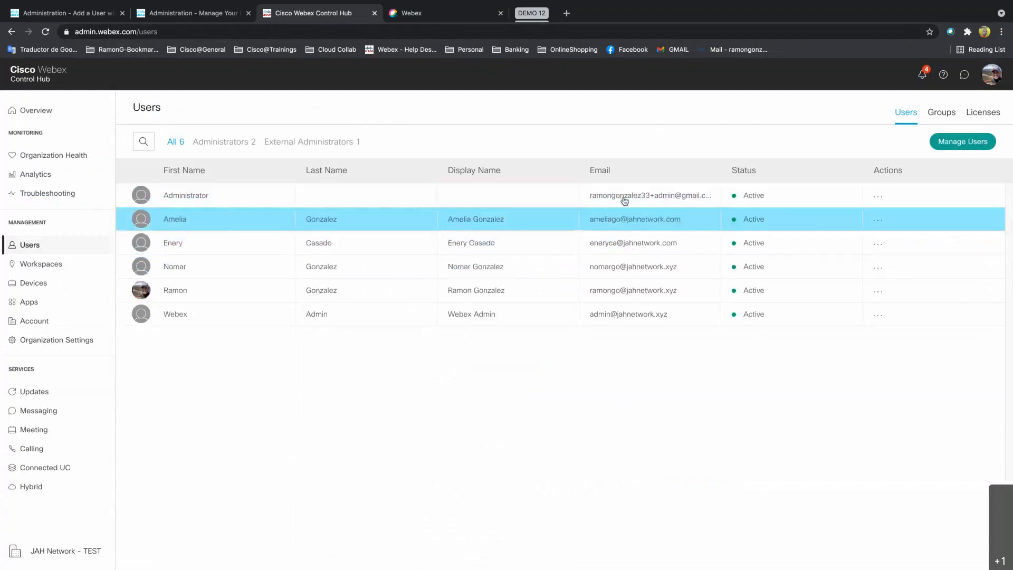
Check the Manage Users options, which first report that no users can be claimed.
{"action": "left_click", "coordinate": [957, 144]}
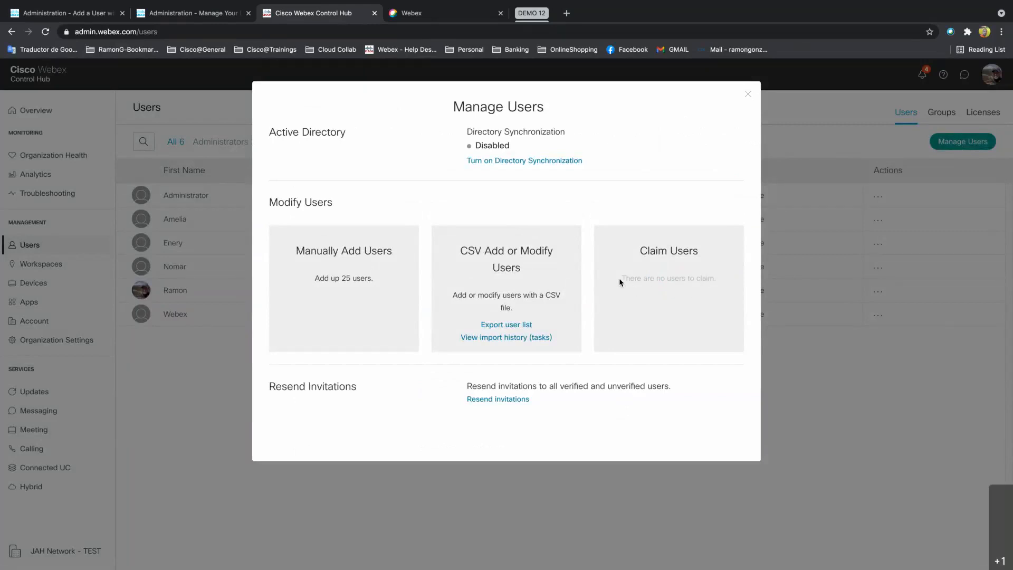
{"action": "left_click_drag", "start_coordinate": [620, 277], "coordinate": [716, 279]}
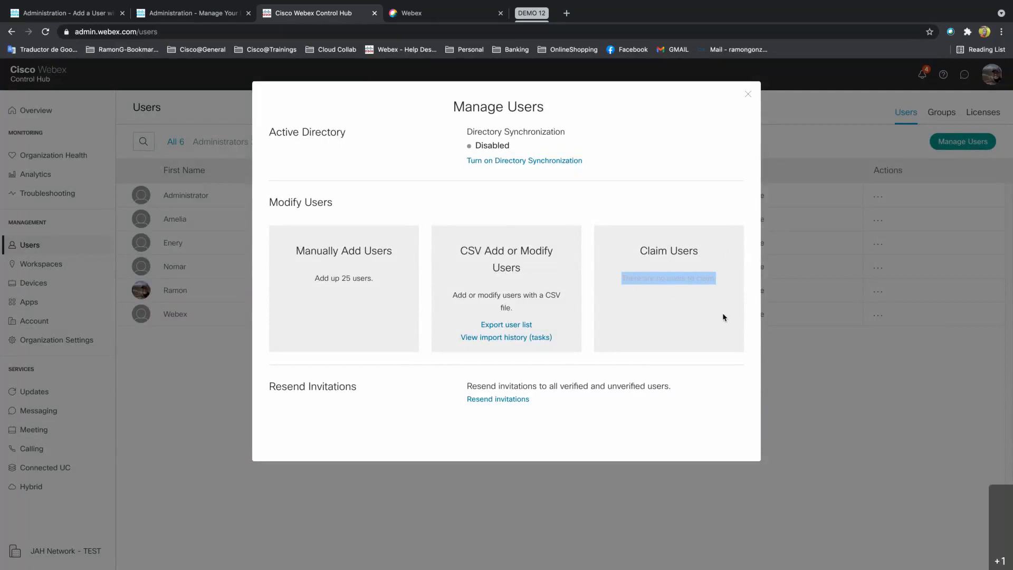
{"action": "key", "text": "Escape"}
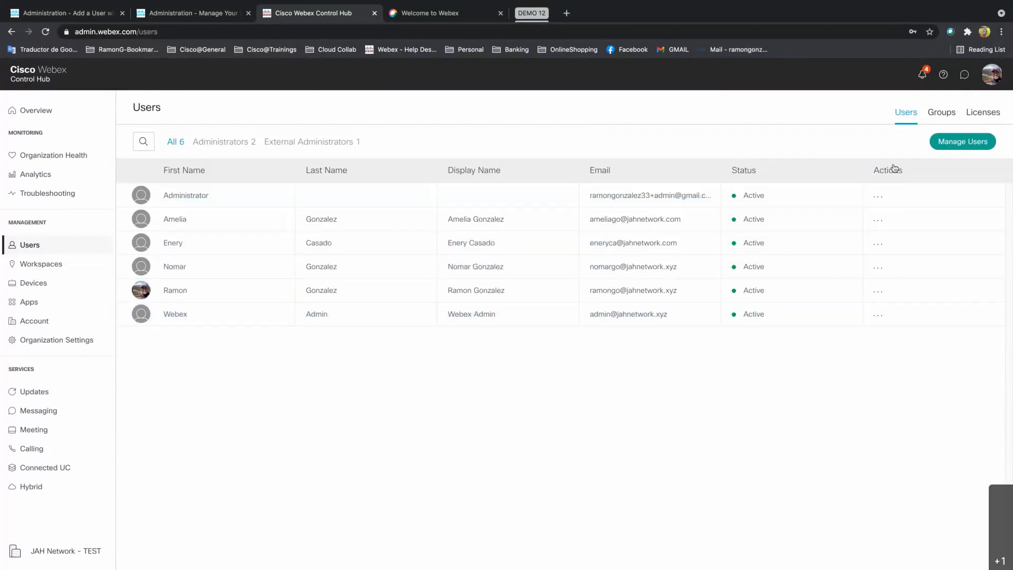
Open Claim Users past the welcome-email notice, showing one claimable jahnetwork.com user.
{"action": "left_click", "coordinate": [953, 146]}
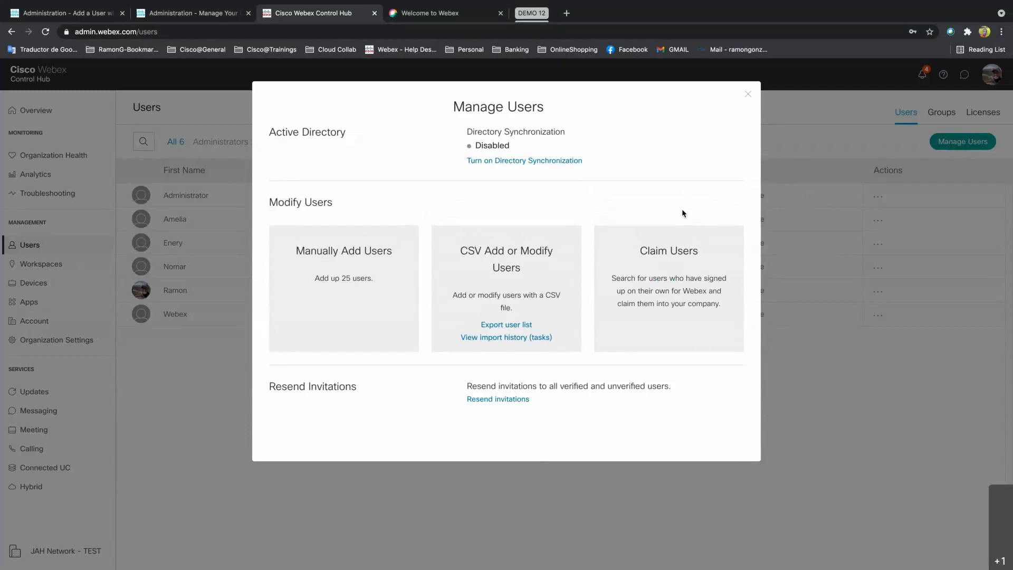
{"action": "left_click", "coordinate": [667, 288]}
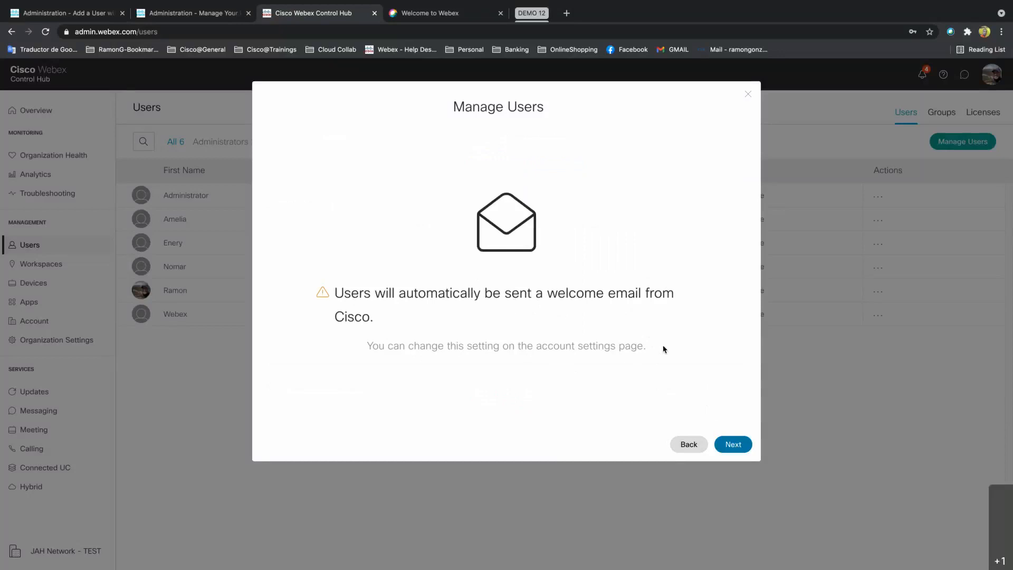
{"action": "left_click", "coordinate": [734, 445]}
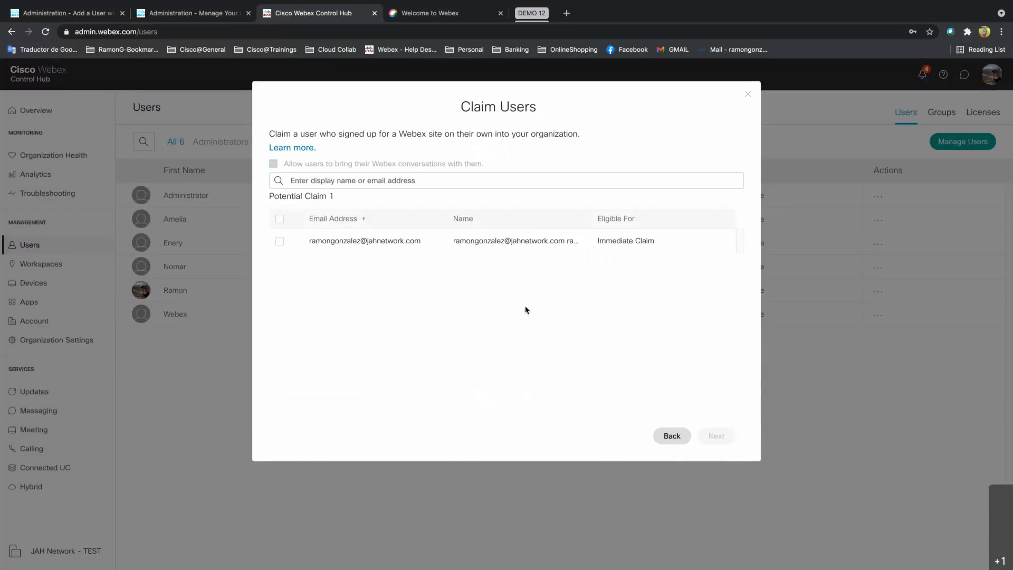
{"action": "left_click_drag", "start_coordinate": [309, 240], "coordinate": [416, 243]}
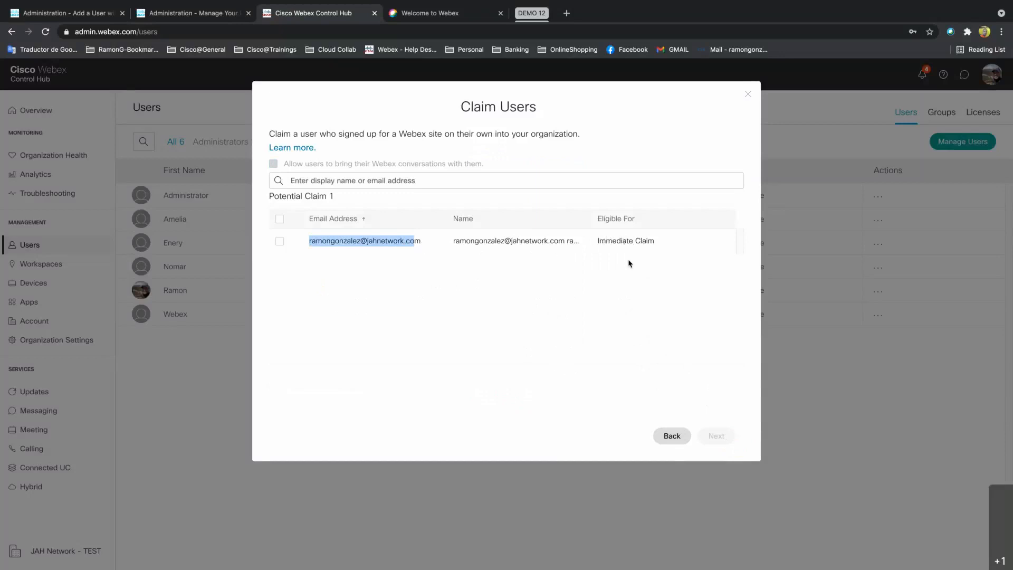
{"action": "left_click", "coordinate": [402, 253]}
{"action": "left_click_drag", "start_coordinate": [420, 240], "coordinate": [309, 240]}
{"action": "left_click", "coordinate": [431, 15]}
Sign in to the Webex web app with the self-signed-up account's e-mail and password.
{"action": "left_click", "coordinate": [515, 221]}
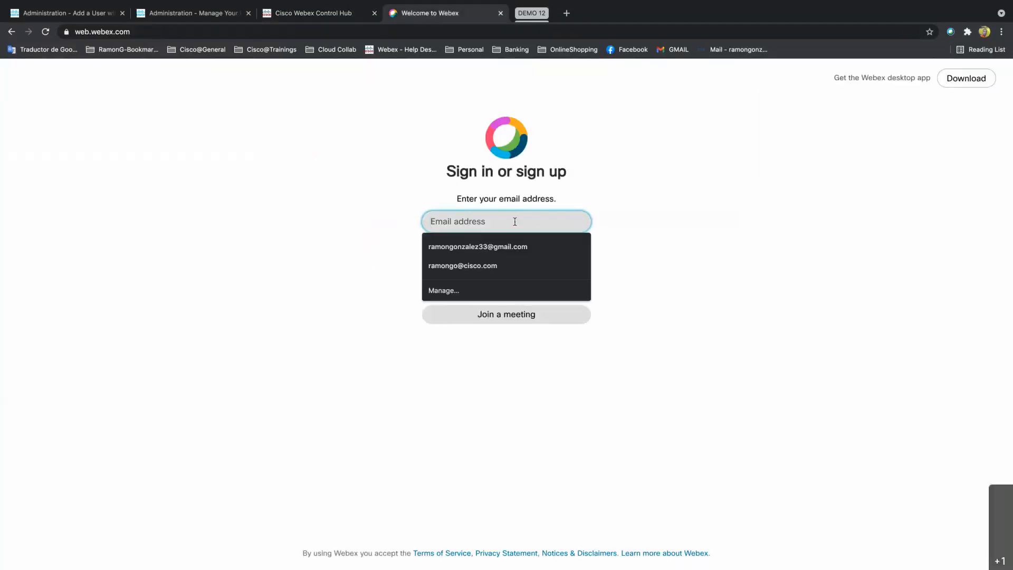
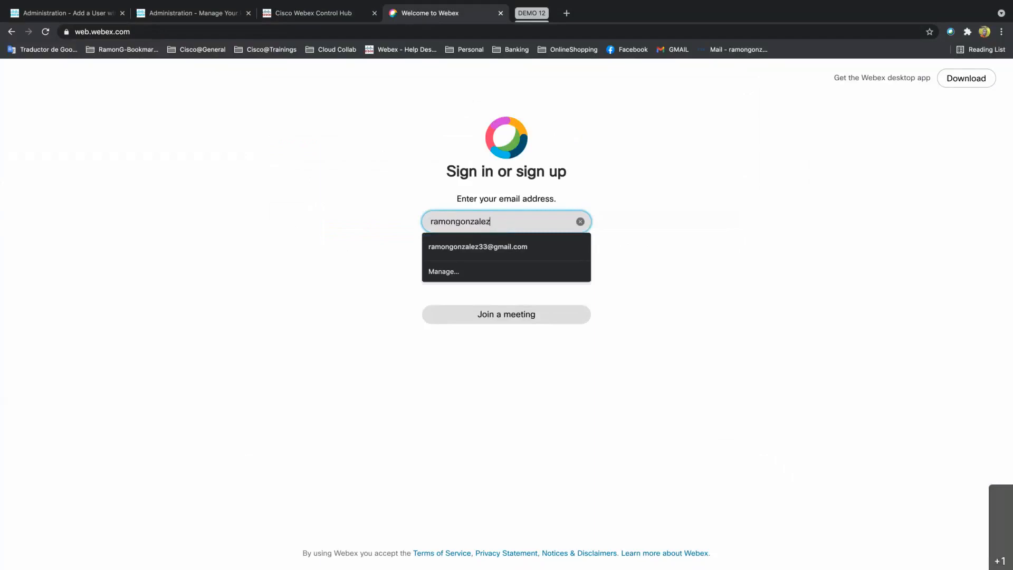
{"action": "left_click", "coordinate": [498, 247]}
{"action": "left_click", "coordinate": [497, 245]}
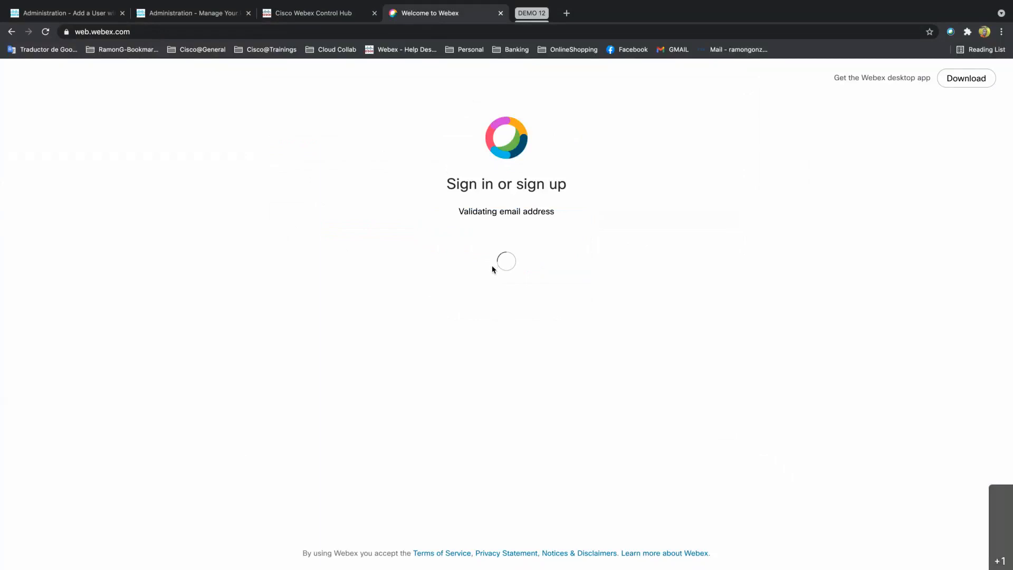
{"action": "type", "text": "•••••••"}
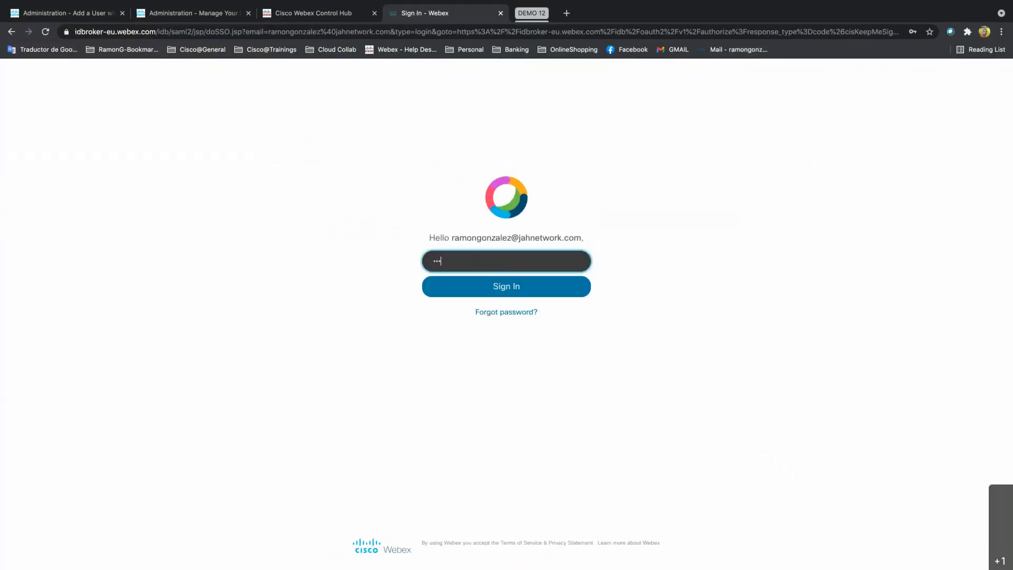
{"action": "key", "text": "Return"}
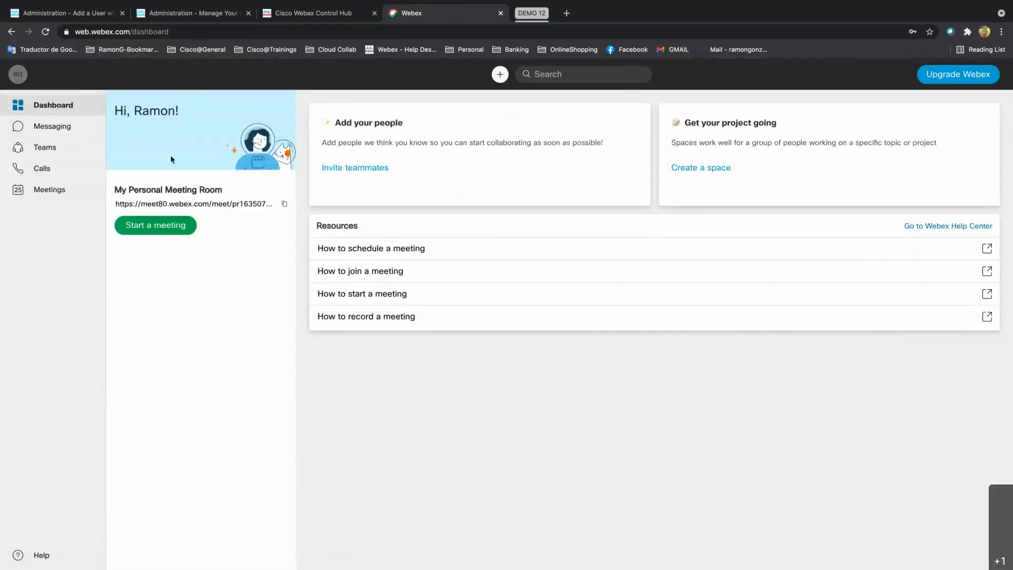
Confirm the meeting room link and profile e-mail use jahnetwork.com, then return to Control Hub.
{"action": "left_click", "coordinate": [142, 204]}
{"action": "left_click_drag", "start_coordinate": [142, 205], "coordinate": [207, 204]}
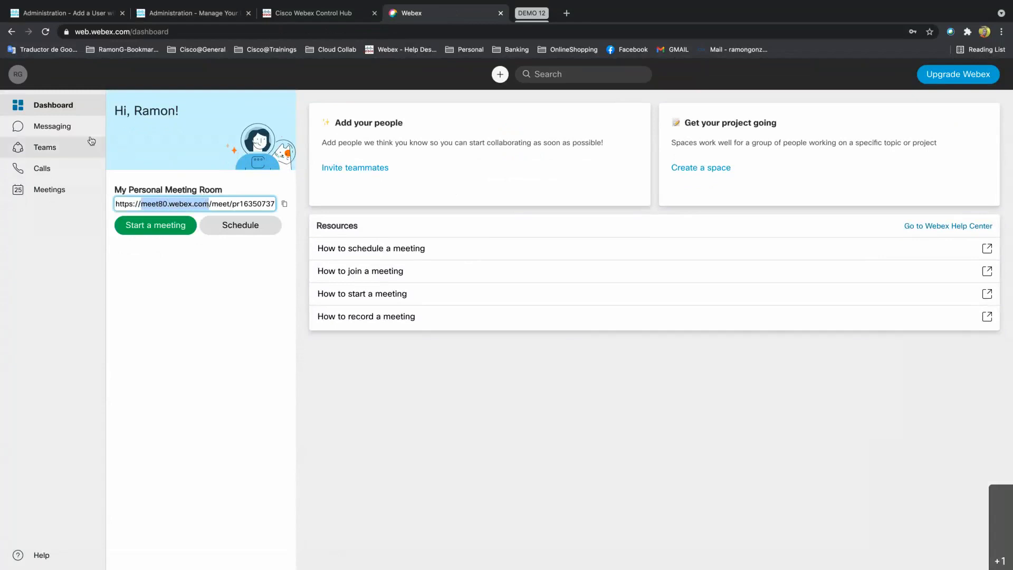
{"action": "left_click", "coordinate": [18, 75]}
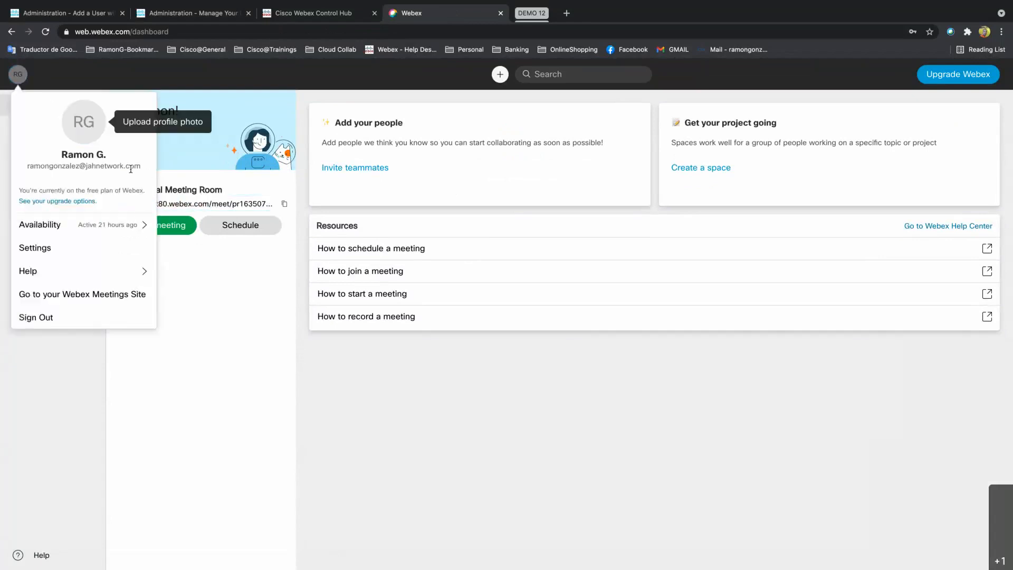
{"action": "left_click_drag", "start_coordinate": [138, 166], "coordinate": [59, 166]}
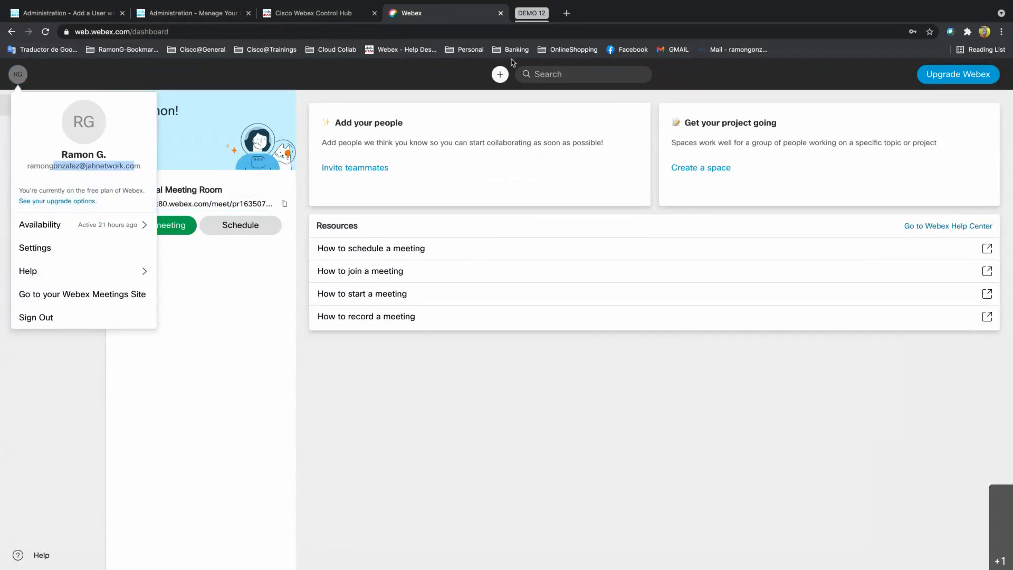
{"action": "left_click", "coordinate": [301, 16]}
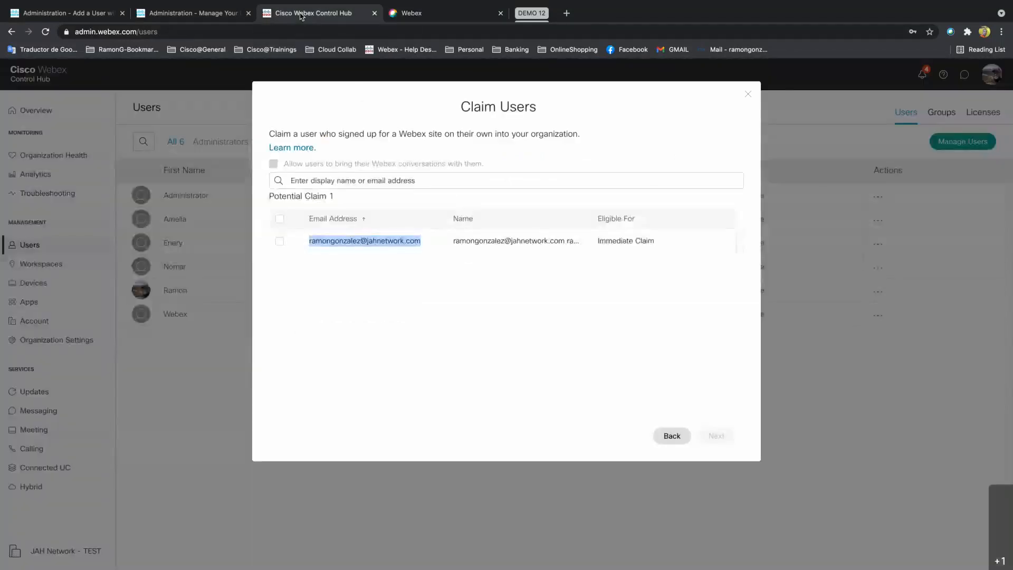
Claim the jahnetwork.com user with the free messaging license, accepting that claiming is permanent.
{"action": "left_click", "coordinate": [601, 318]}
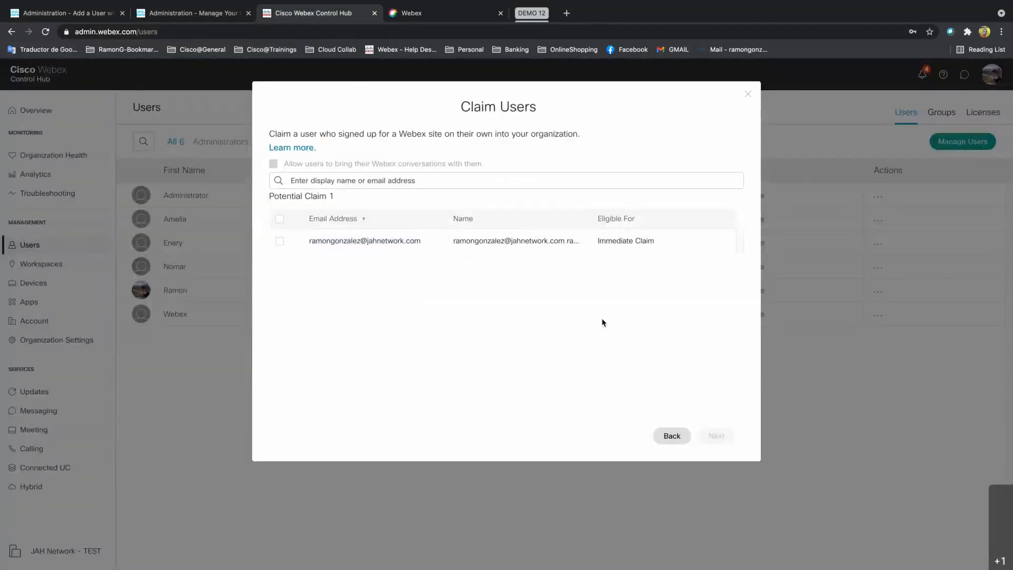
{"action": "left_click", "coordinate": [280, 242]}
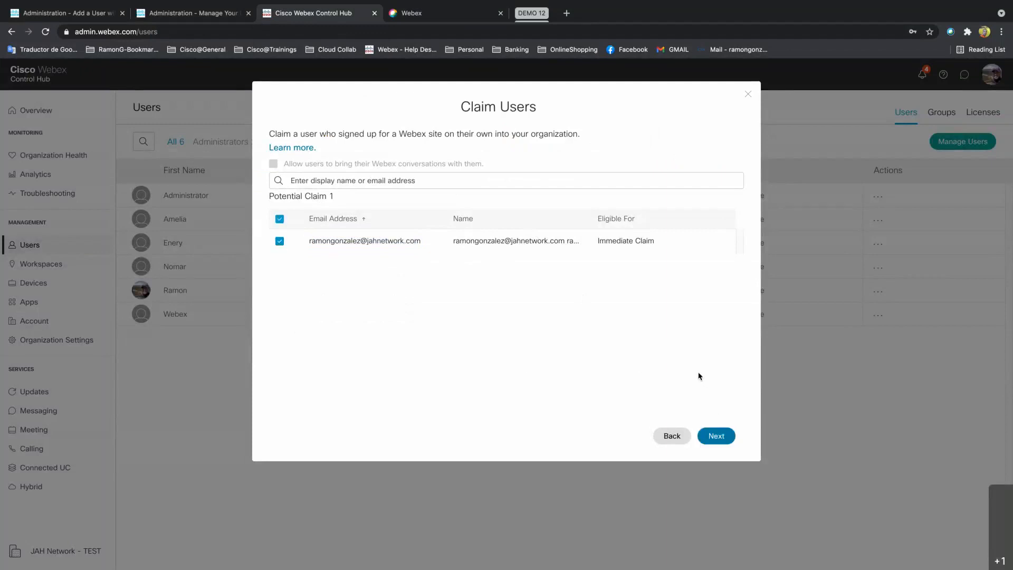
{"action": "left_click", "coordinate": [717, 437]}
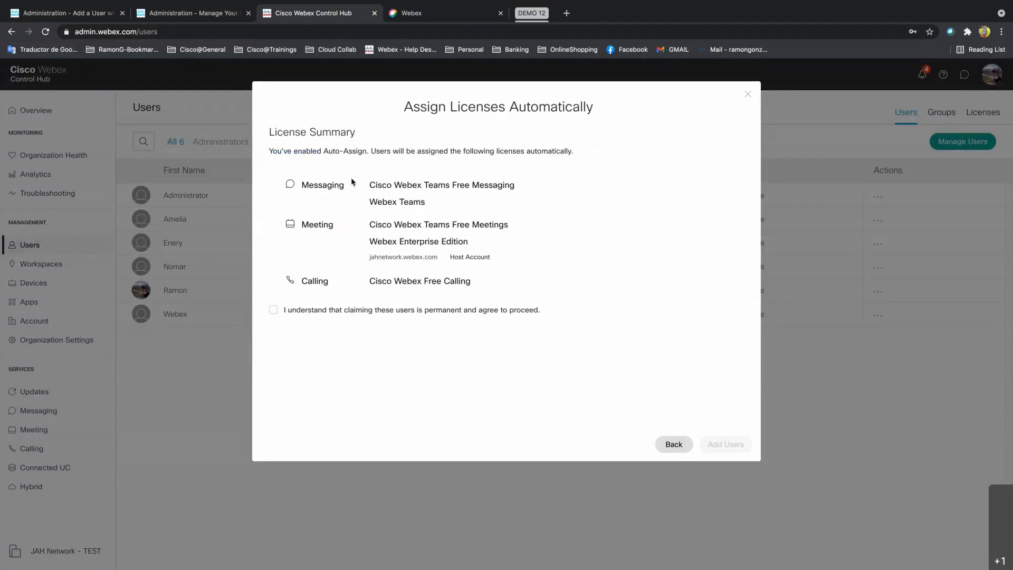
{"action": "left_click_drag", "start_coordinate": [523, 186], "coordinate": [498, 185]}
{"action": "left_click", "coordinate": [272, 311]}
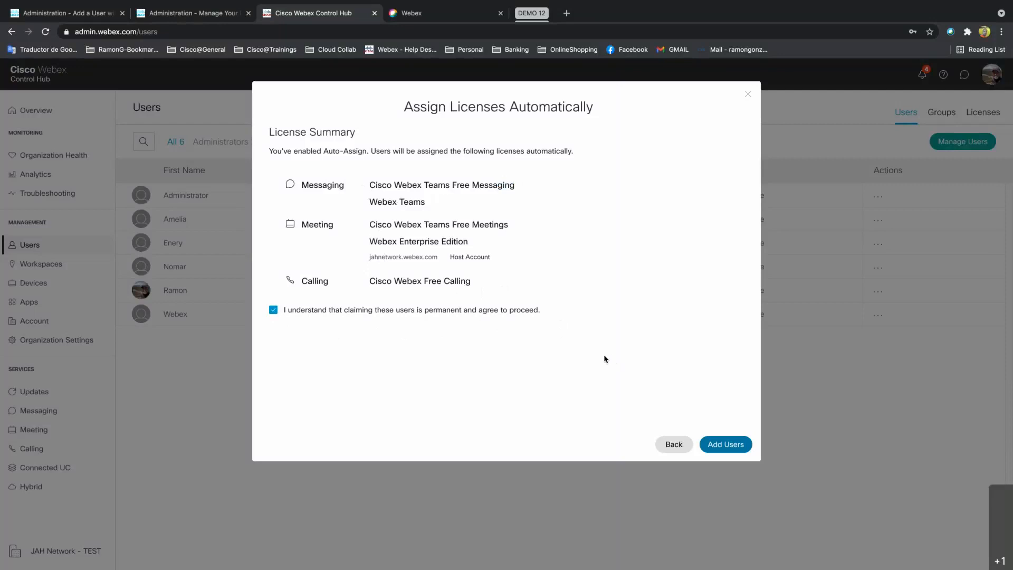
{"action": "left_click", "coordinate": [724, 444]}
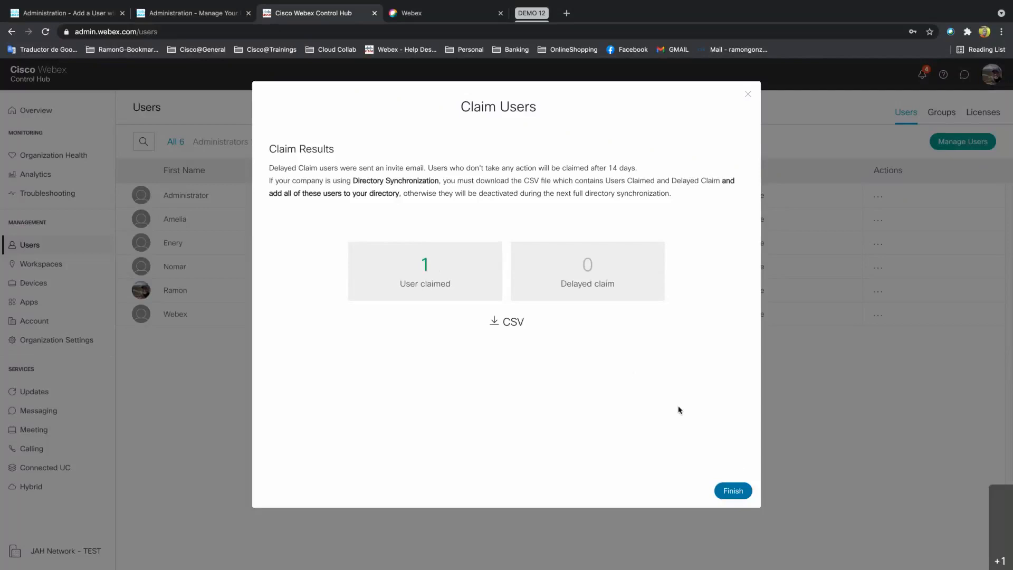
{"action": "left_click", "coordinate": [731, 494]}
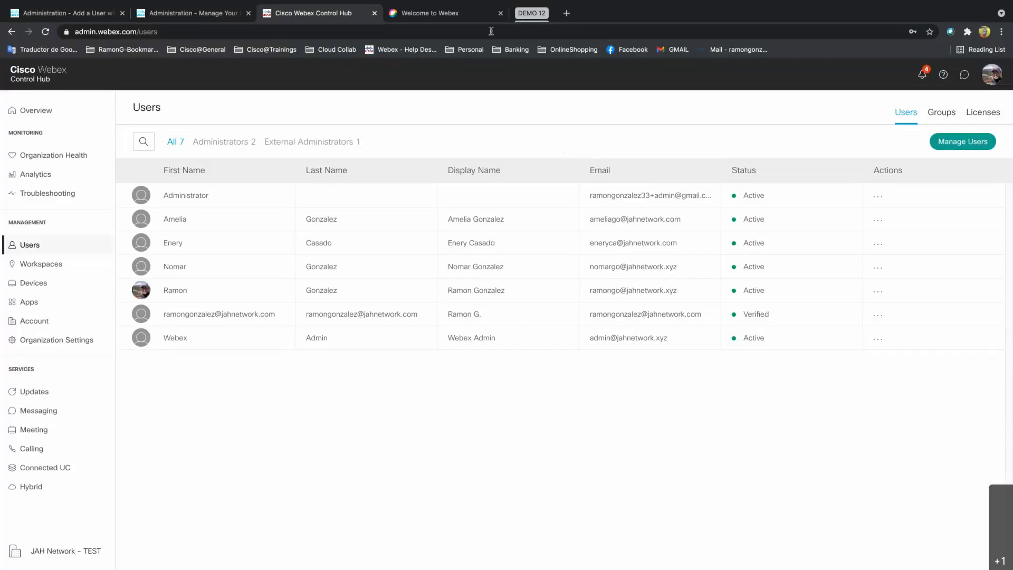
{"action": "left_click", "coordinate": [465, 15]}
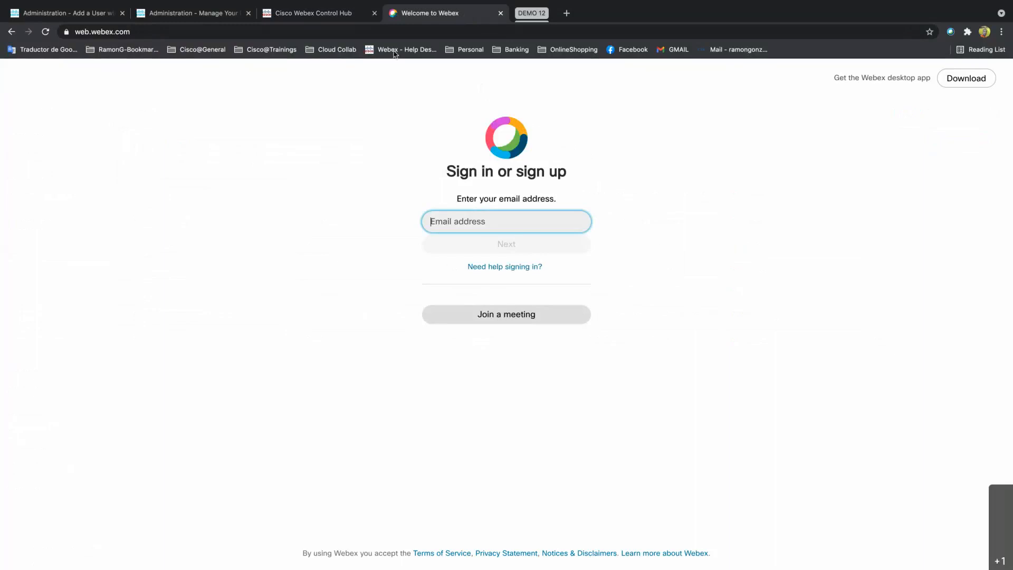
{"action": "left_click", "coordinate": [346, 16]}
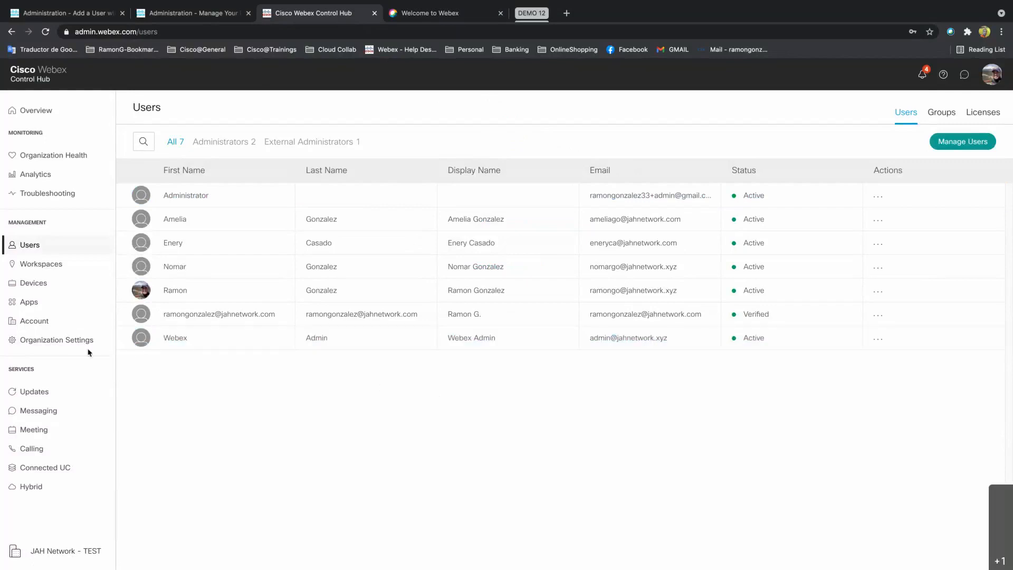
In Organization Settings, scroll to Domains and open the jahnetwork.com row's action menu.
{"action": "left_click", "coordinate": [70, 342]}
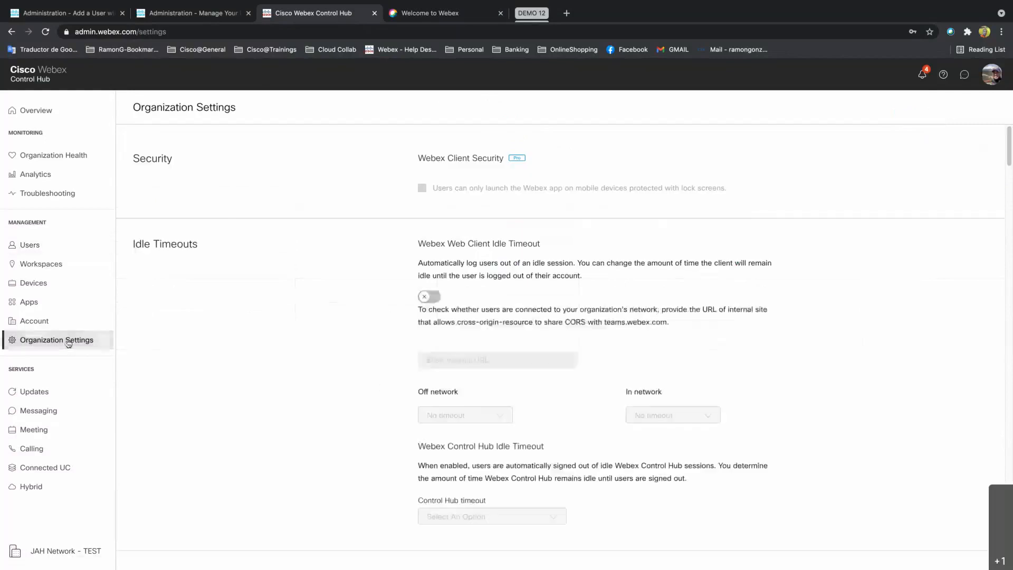
{"action": "scroll", "coordinate": [254, 334], "scroll_direction": "down", "scroll_amount": 15}
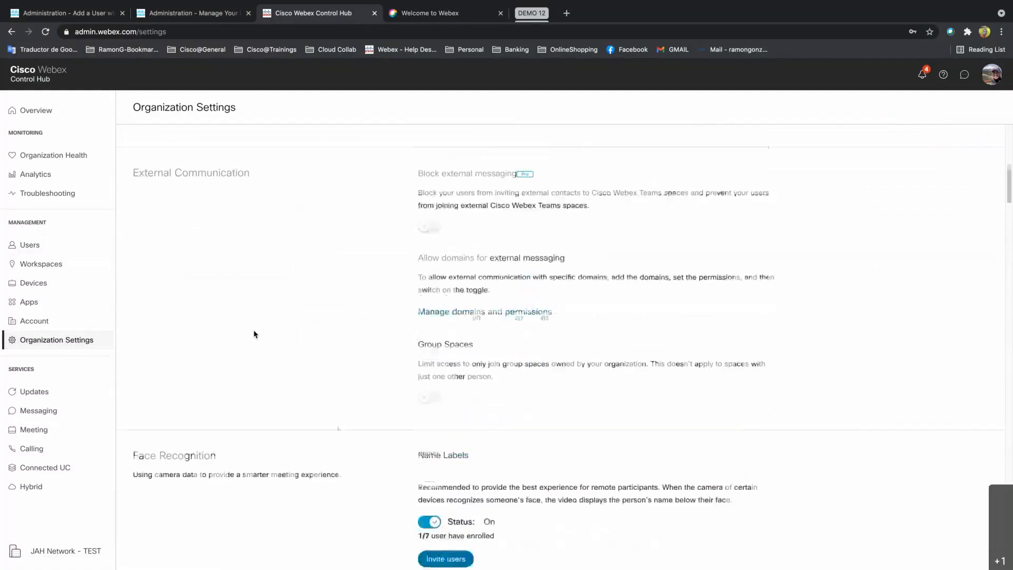
{"action": "scroll", "coordinate": [253, 334], "scroll_direction": "down", "scroll_amount": 6}
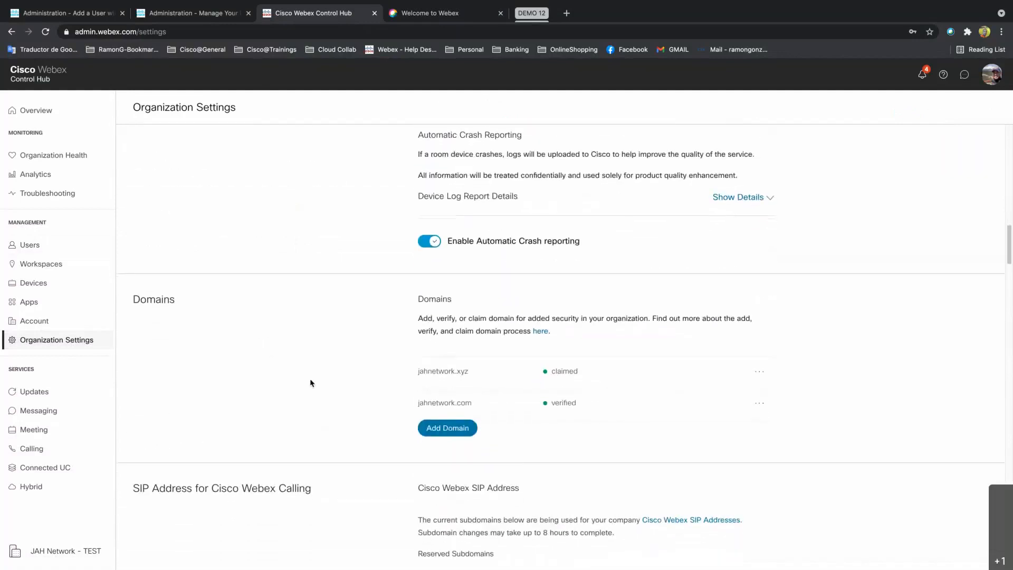
{"action": "left_click_drag", "start_coordinate": [474, 403], "coordinate": [417, 405]}
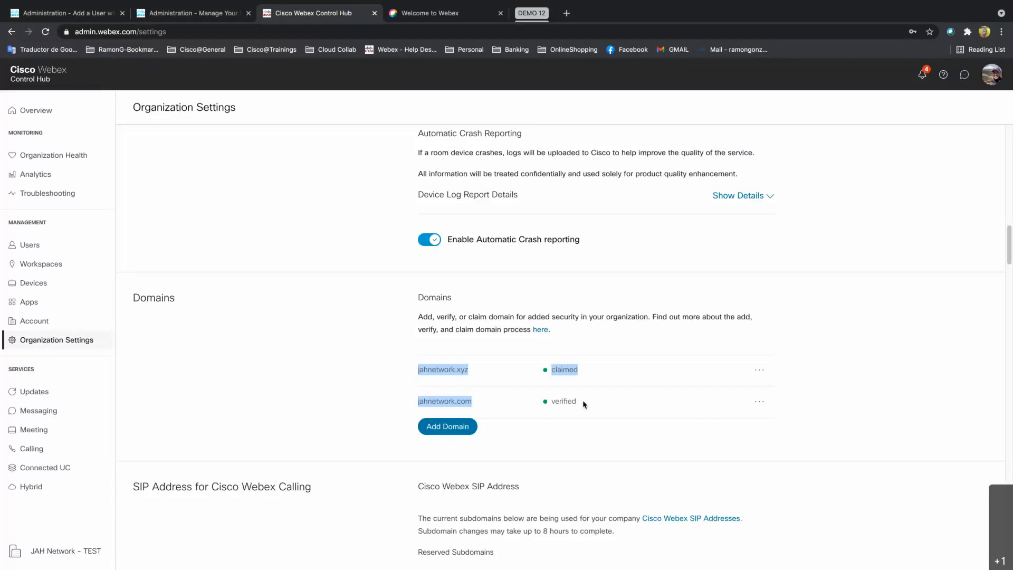
{"action": "left_click", "coordinate": [579, 439]}
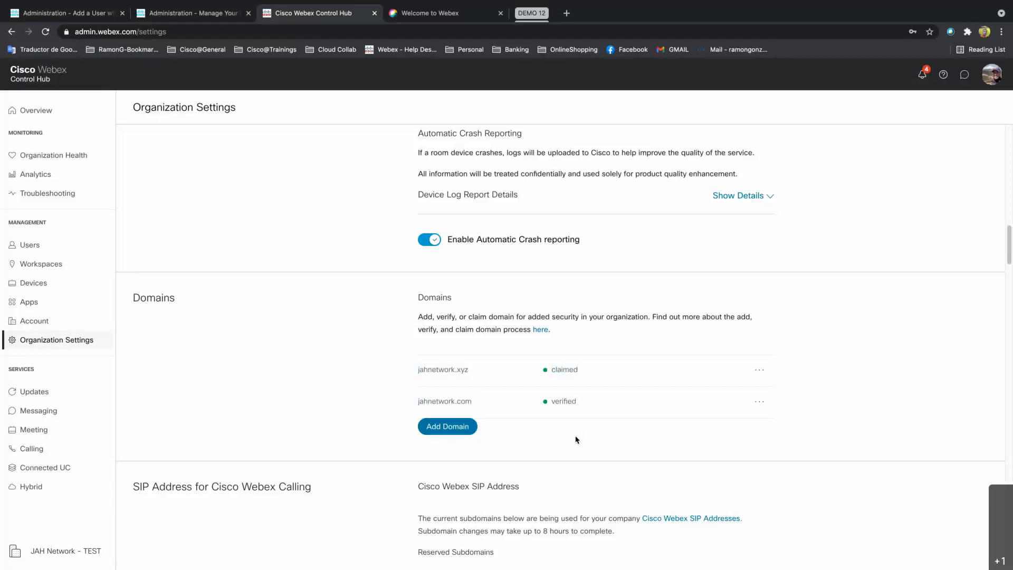
{"action": "left_click", "coordinate": [760, 402]}
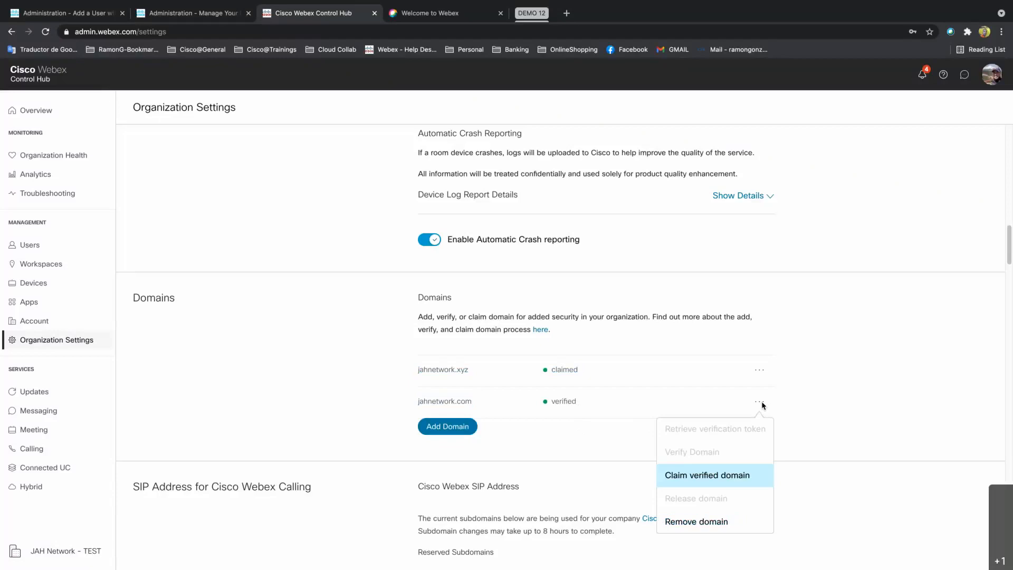
Claim jahnetwork.com with Claim verified domain so it shows claimed beside jahnetwork.xyz.
{"action": "left_click", "coordinate": [711, 480]}
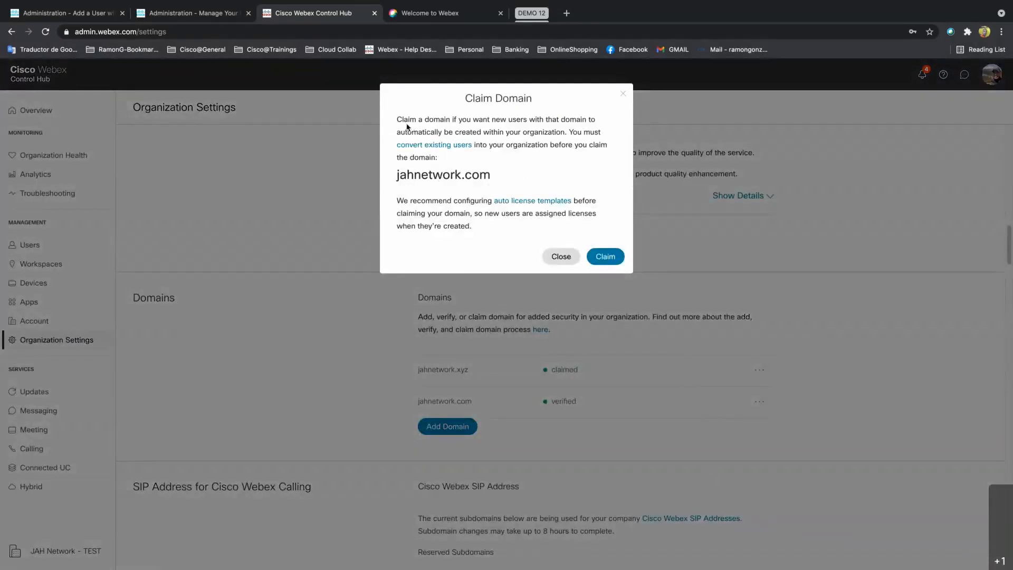
{"action": "left_click", "coordinate": [608, 258]}
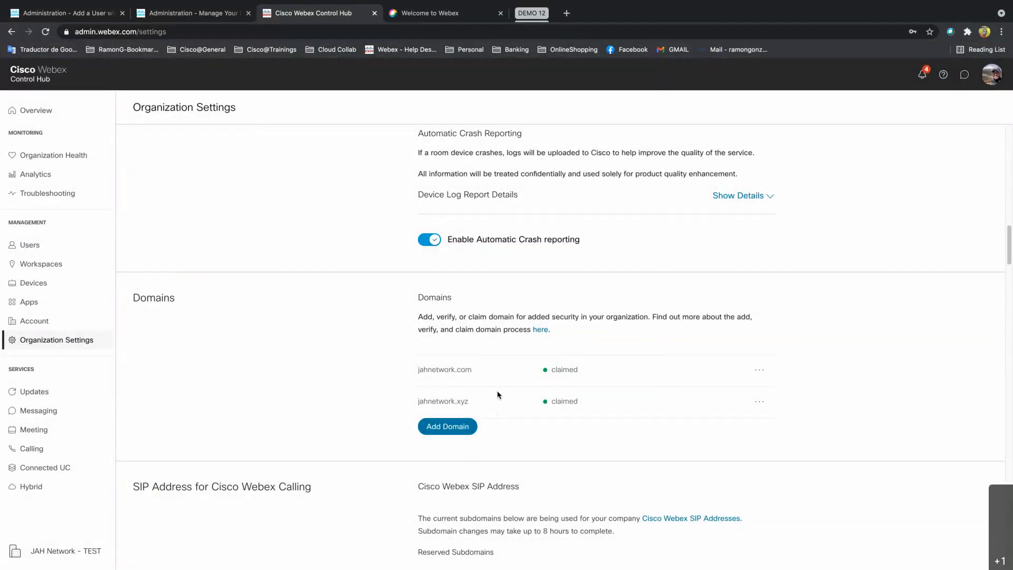
{"action": "left_click_drag", "start_coordinate": [552, 368], "coordinate": [589, 373]}
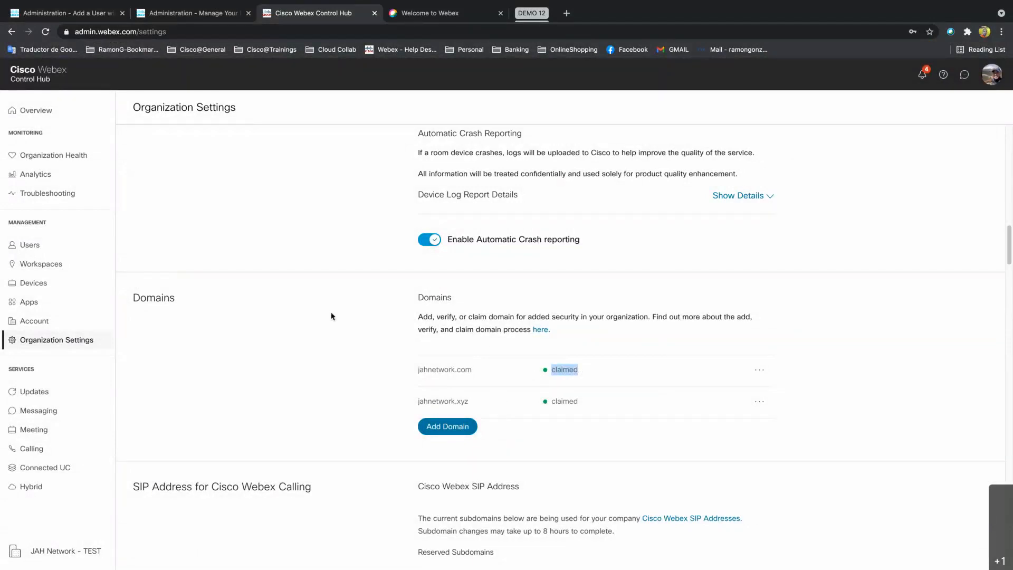